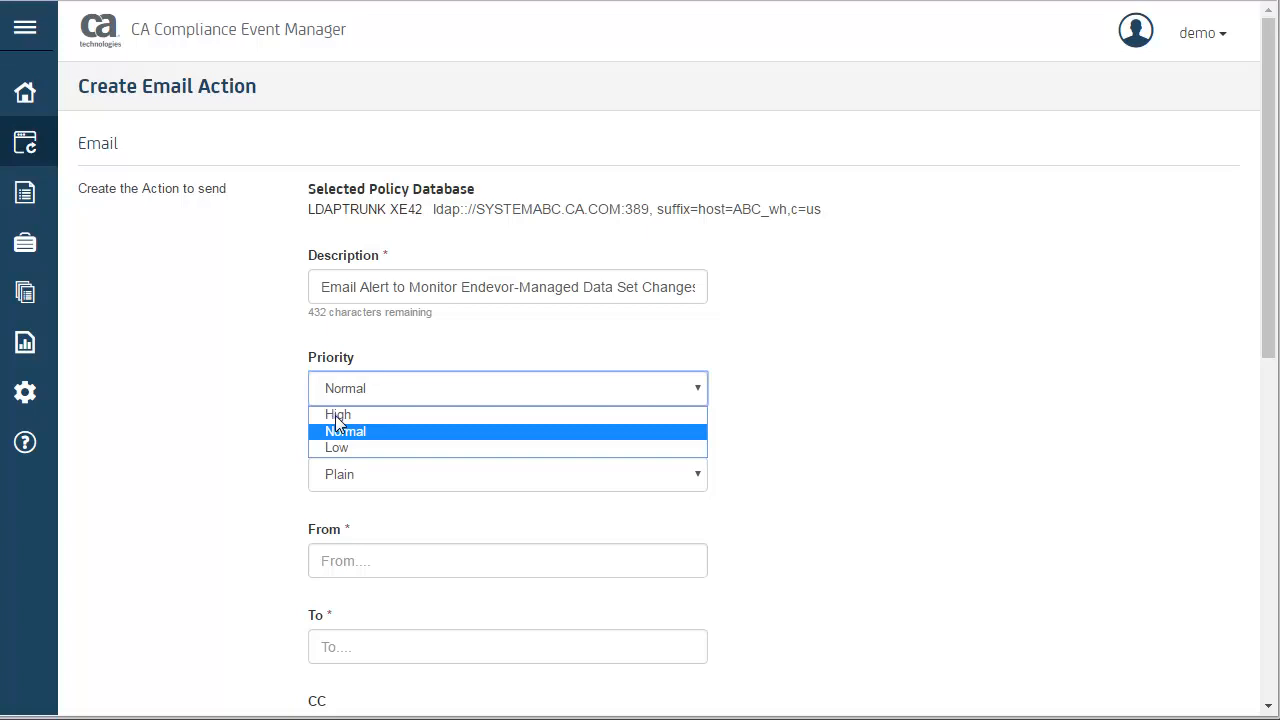
# - Set the email action's priority to High and fill in the sender's e-mail address
pyautogui.click(337, 416)
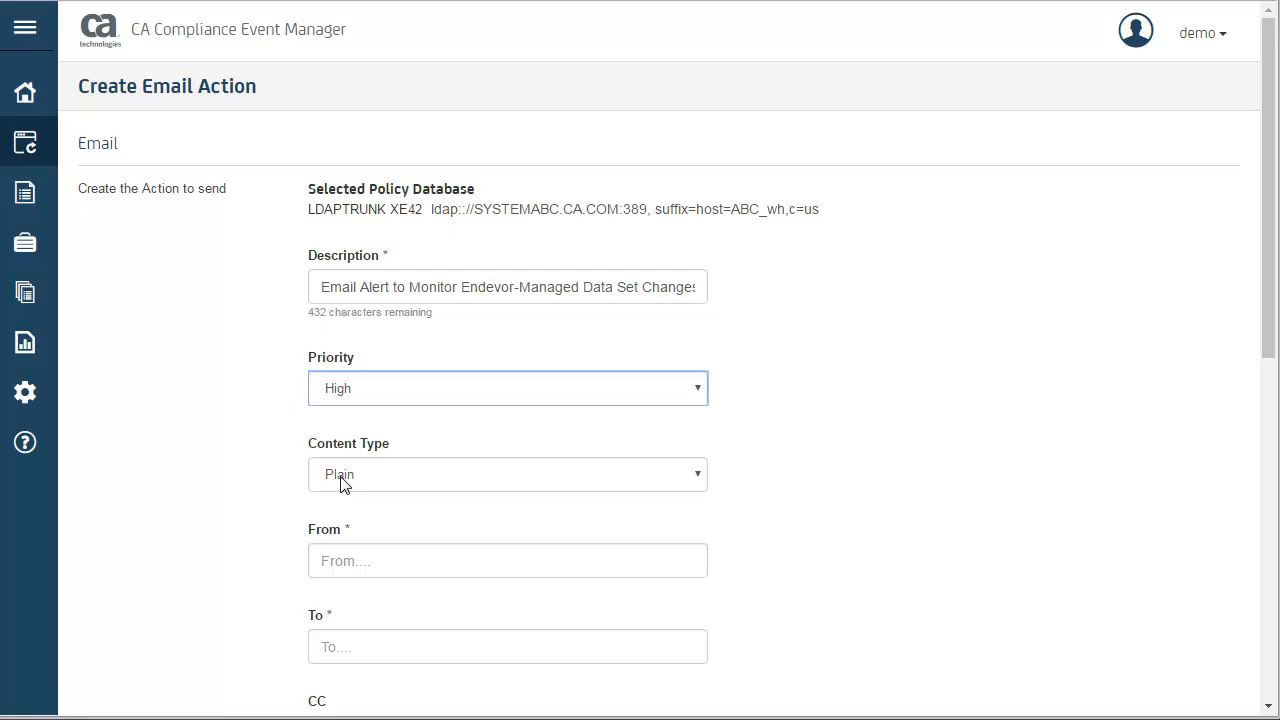
pyautogui.press('Tab')
pyautogui.click(365, 564)
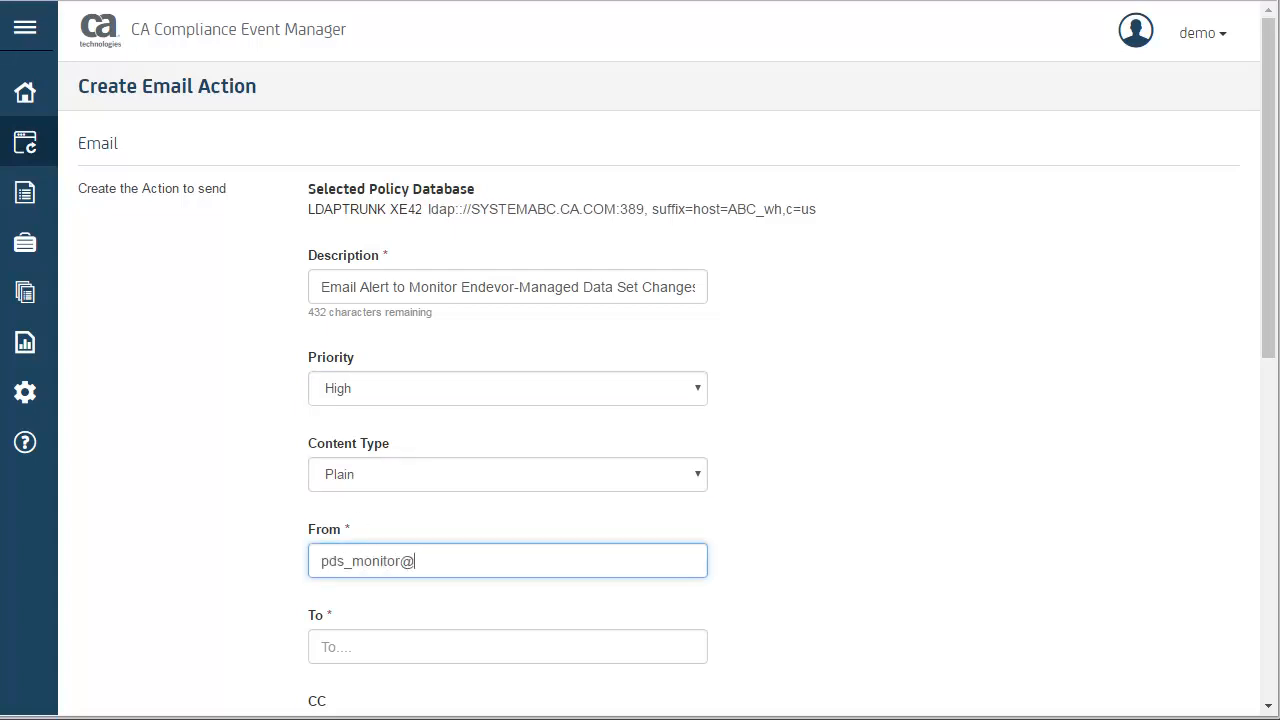
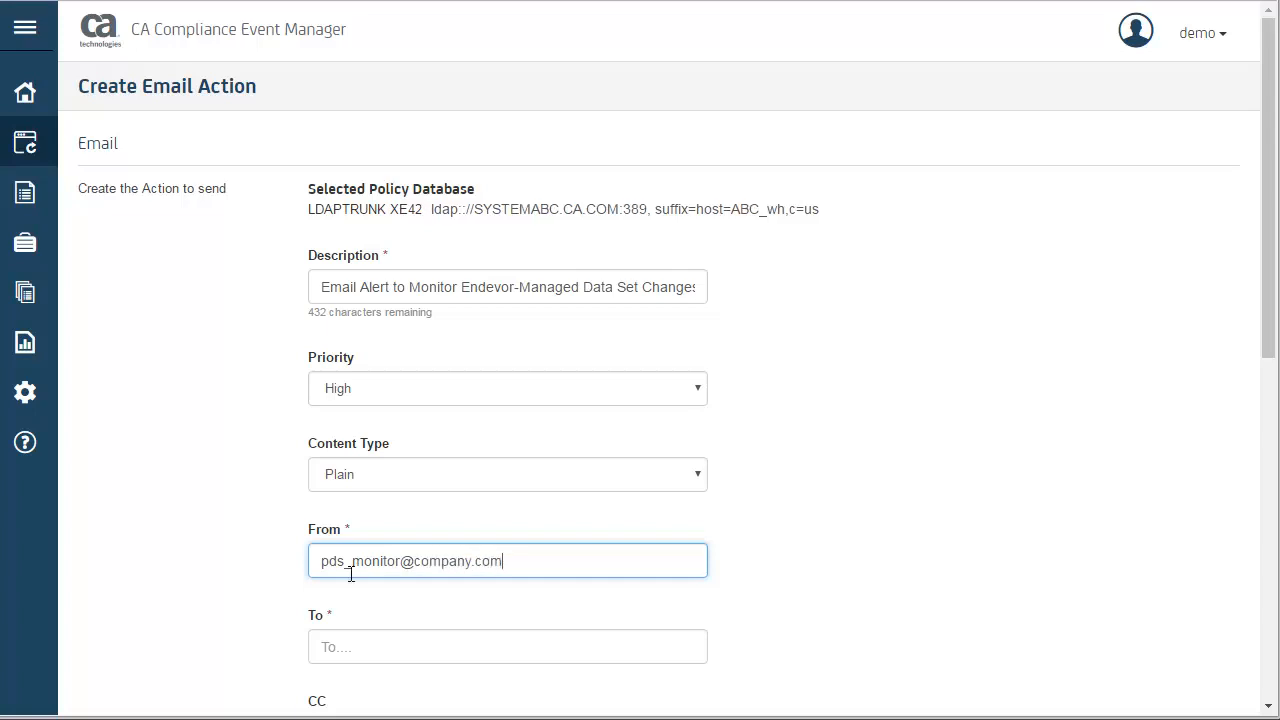
# - Fill in the e-mail addresses of the main recipient and the CC recipient for the email action
pyautogui.click(340, 645)
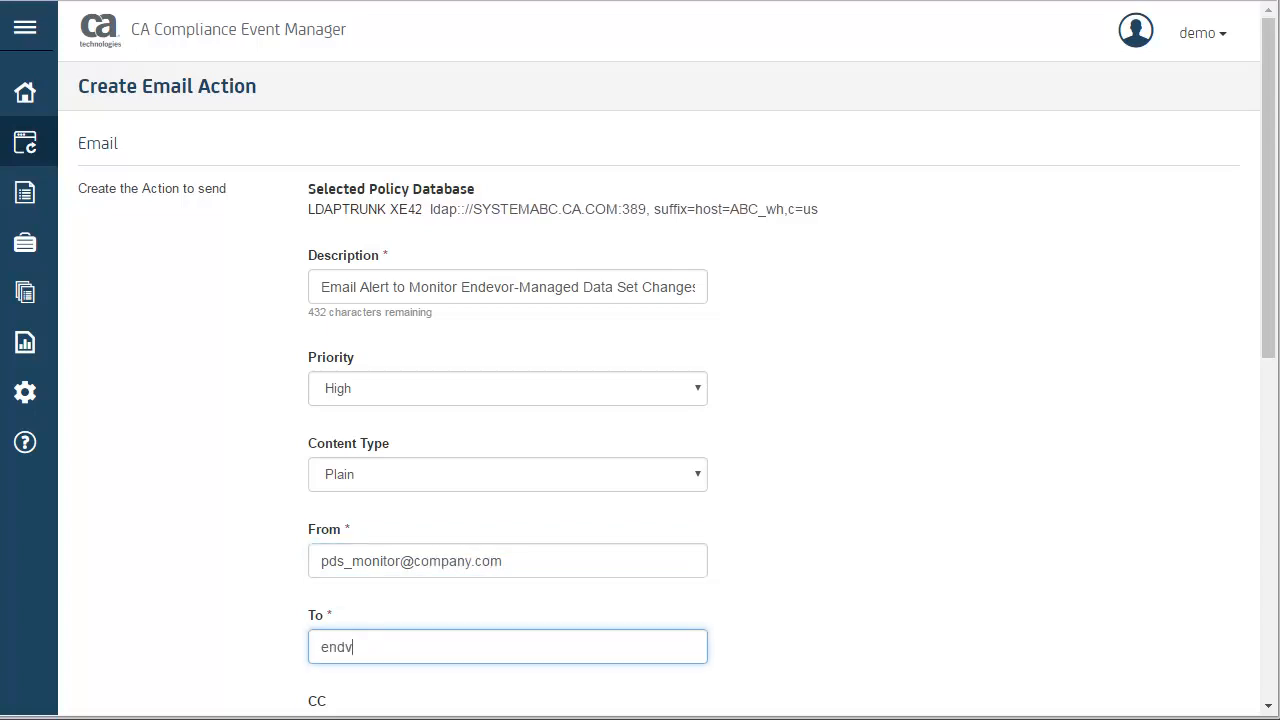
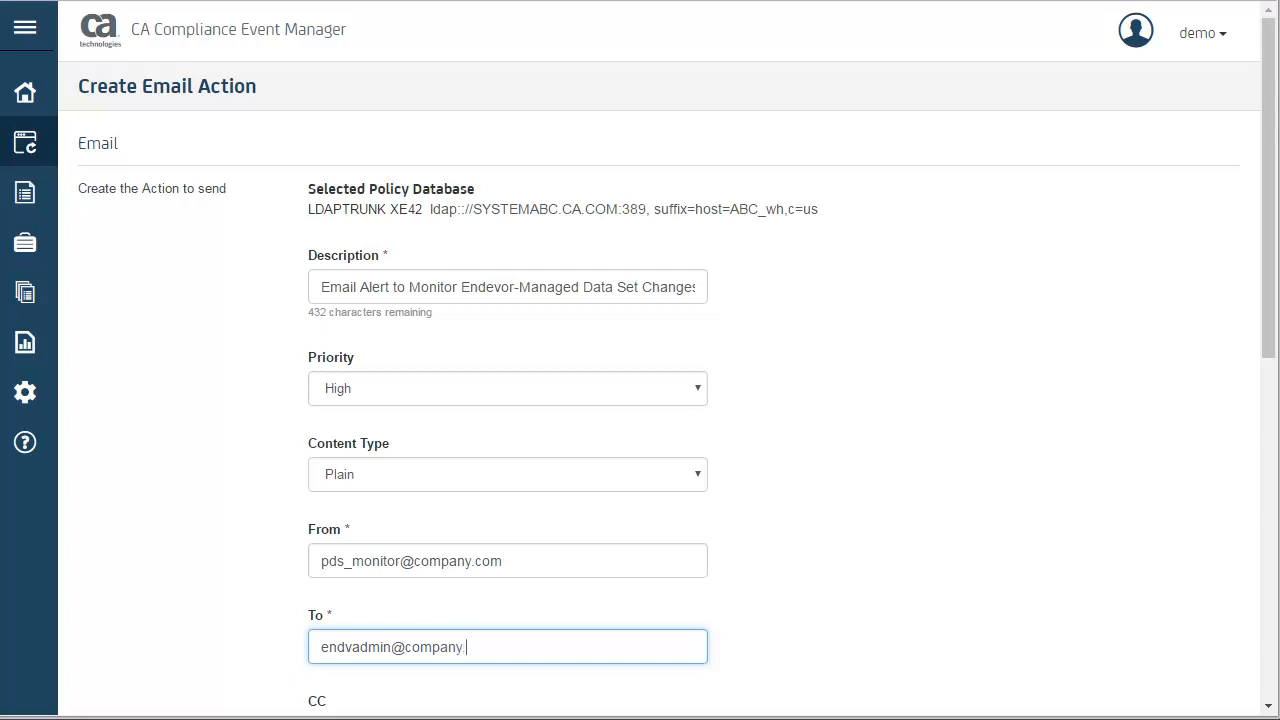
pyautogui.click(766, 654)
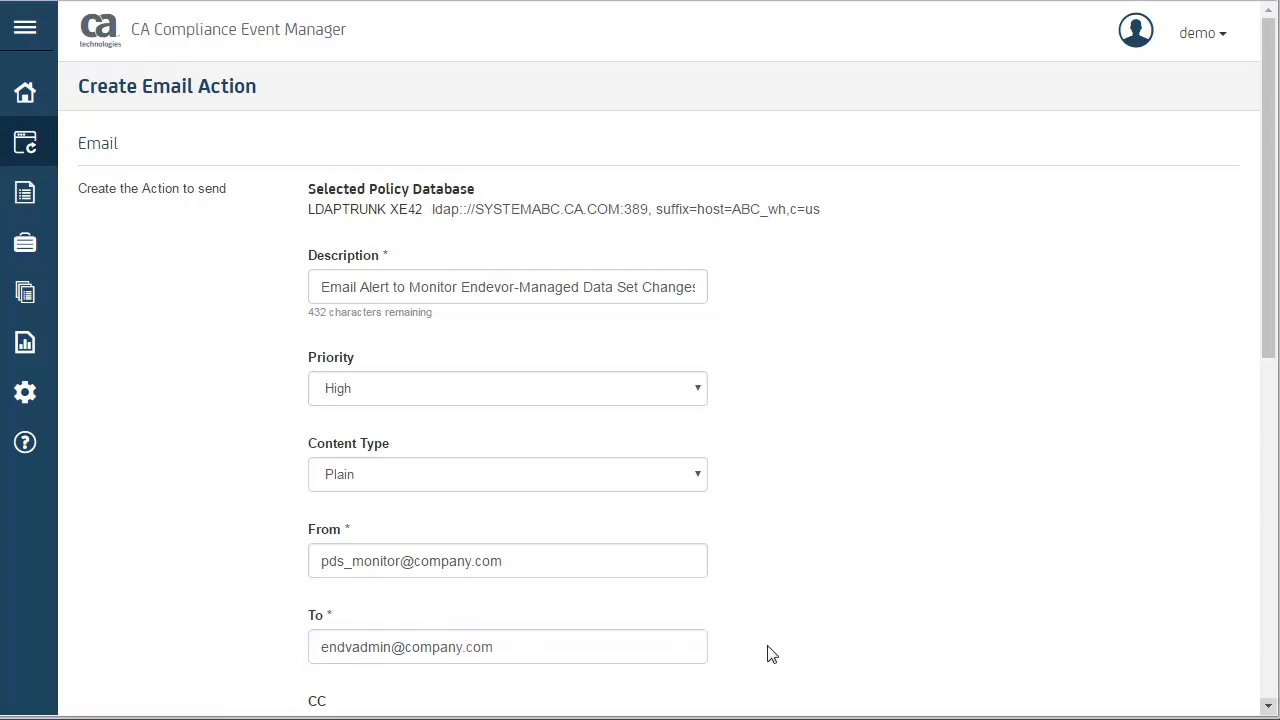
pyautogui.click(1269, 707)
pyautogui.click(1269, 707)
pyautogui.press('Tab')
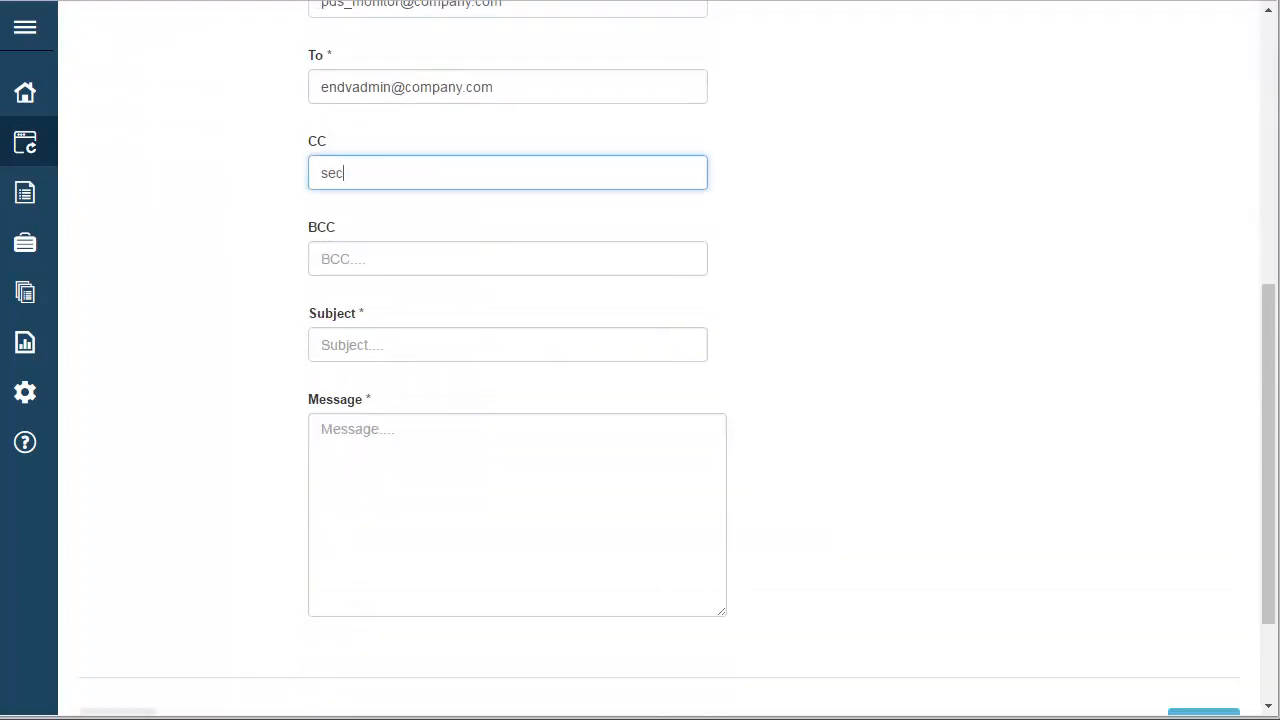
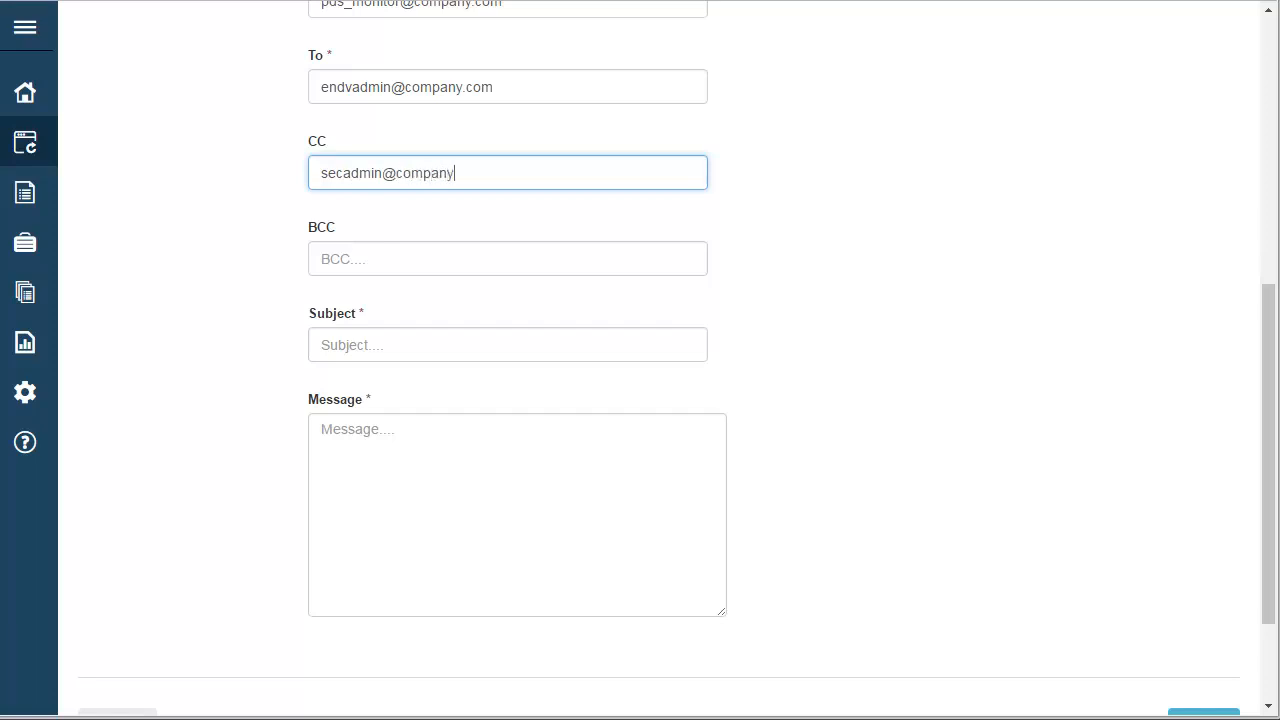
# - Set the email subject to "Change detected to Endevor data set outside alternate ID"
pyautogui.press('Tab')
pyautogui.press('Tab')
pyautogui.write('Change detec')
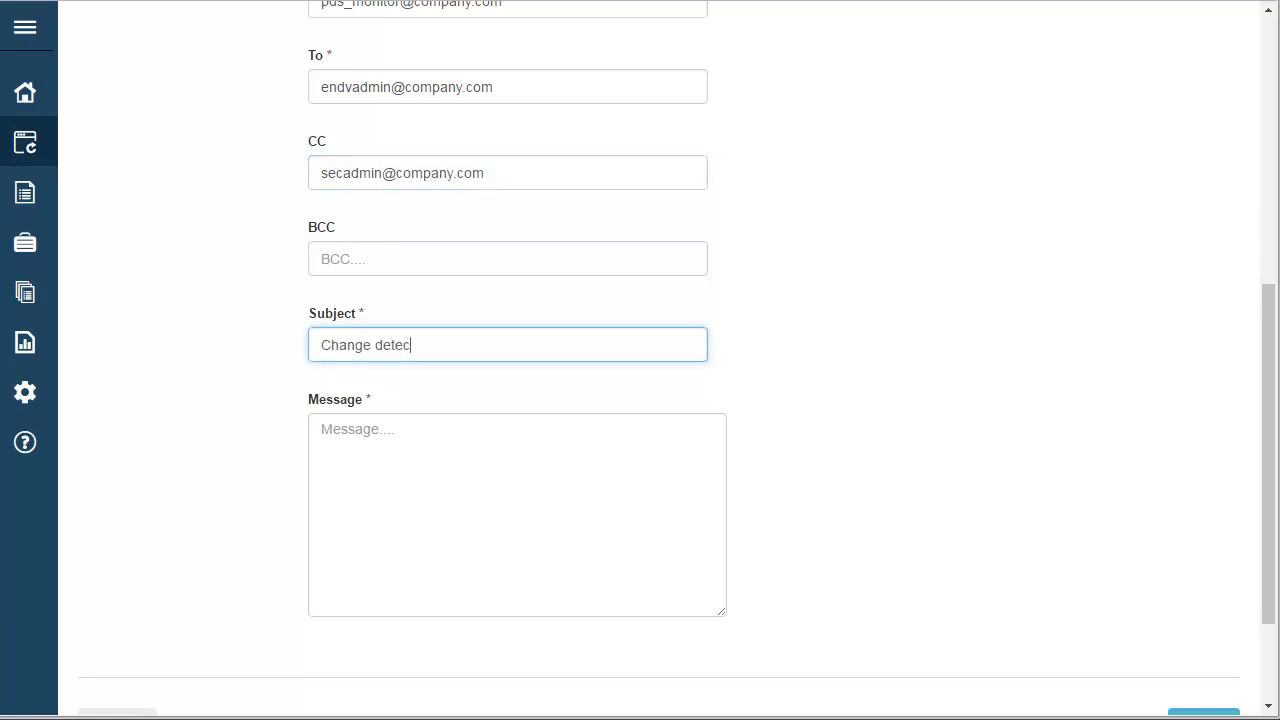
pyautogui.write('ted to Endevor data set outside alternate ID')
# - Enter the message "Detected change in %DSN%(%MEMBER%) on volume %VOLUME% by user %USERID% from system %SYSID%"
pyautogui.press('Tab')
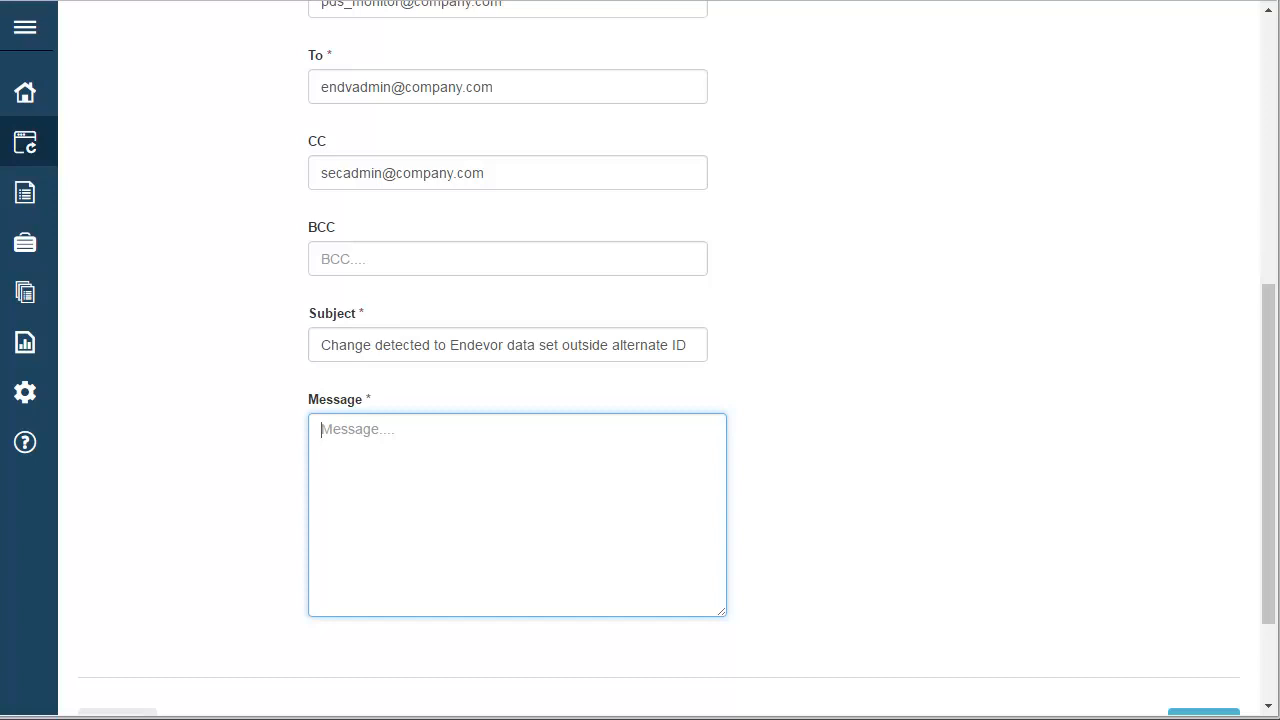
pyautogui.write('Detected change in')
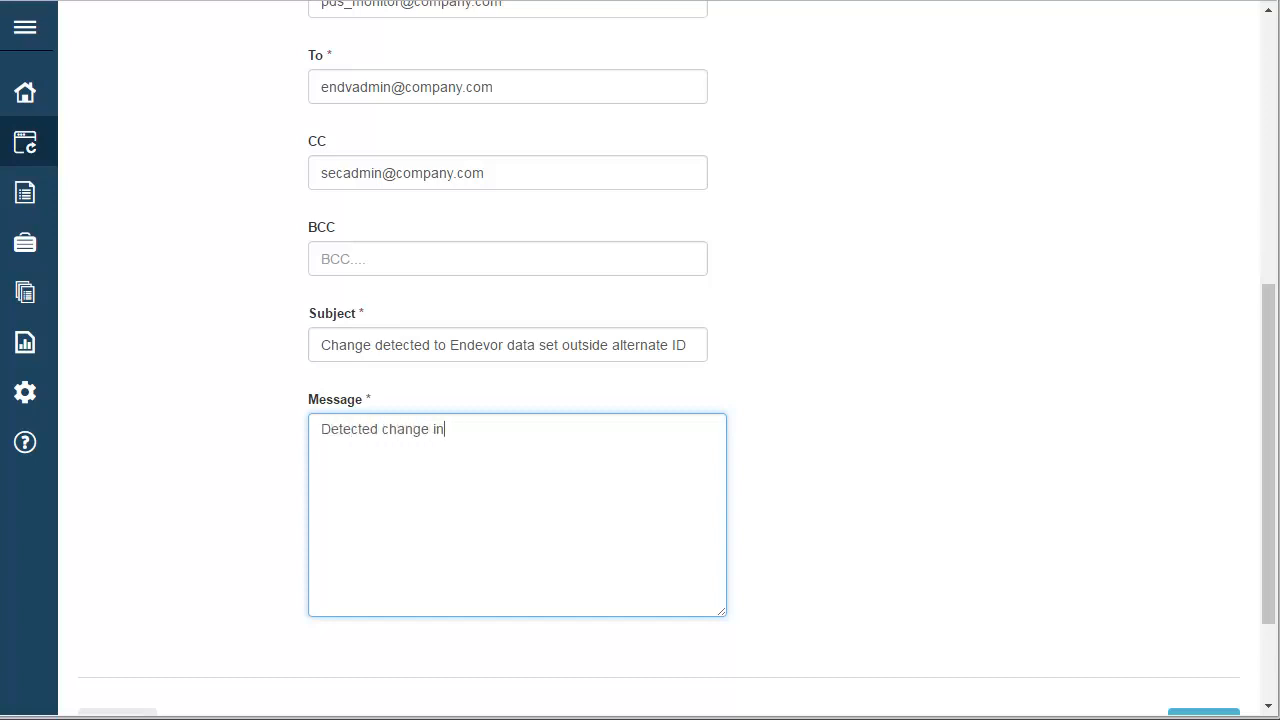
pyautogui.write(' %DSN%(%MEMBER')
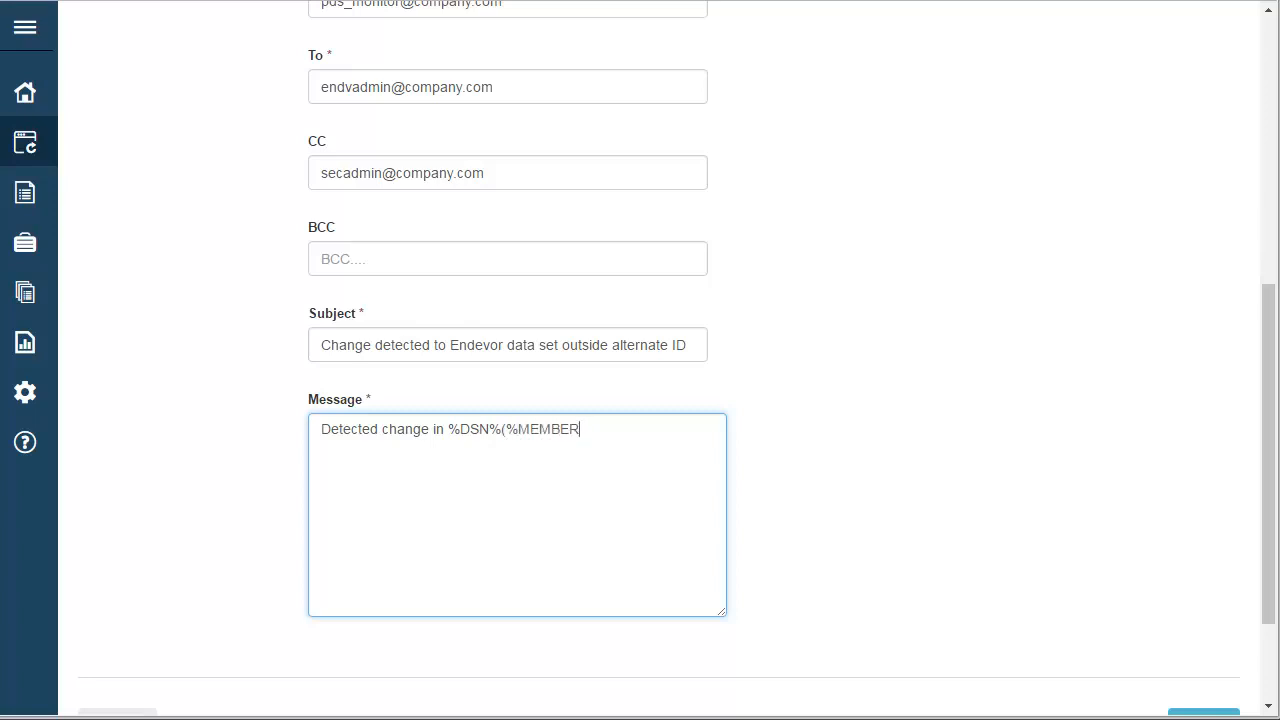
pyautogui.write('%) on volume %VOLUME% by u')
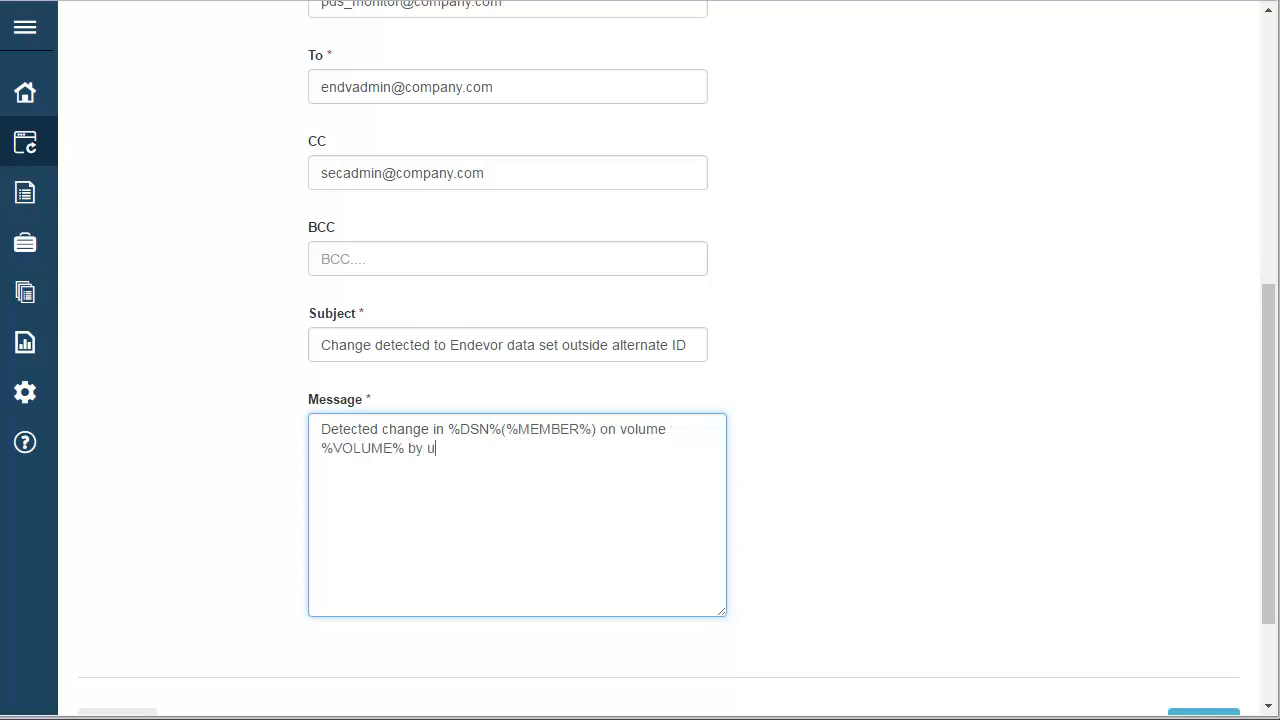
pyautogui.write('ser %USERID% from system %SYSID%')
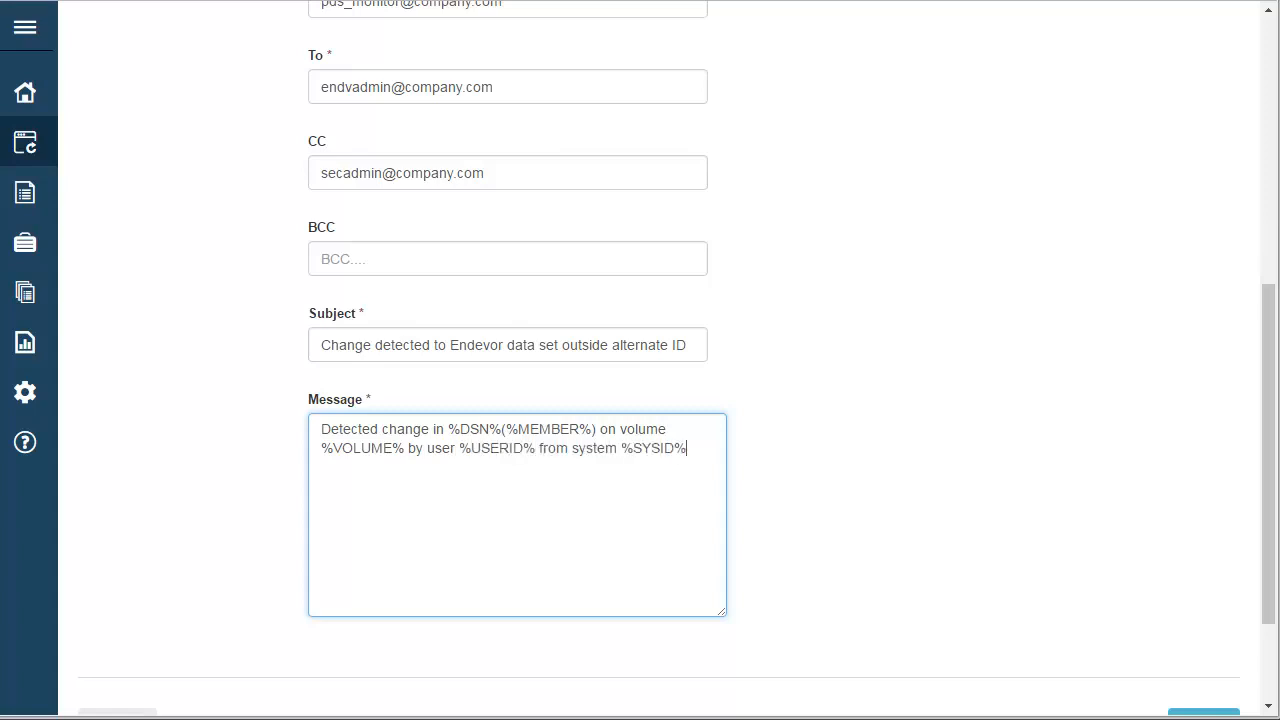
# - Proceed to the review of the email action and submit it
pyautogui.scroll(-2, 640, 360)
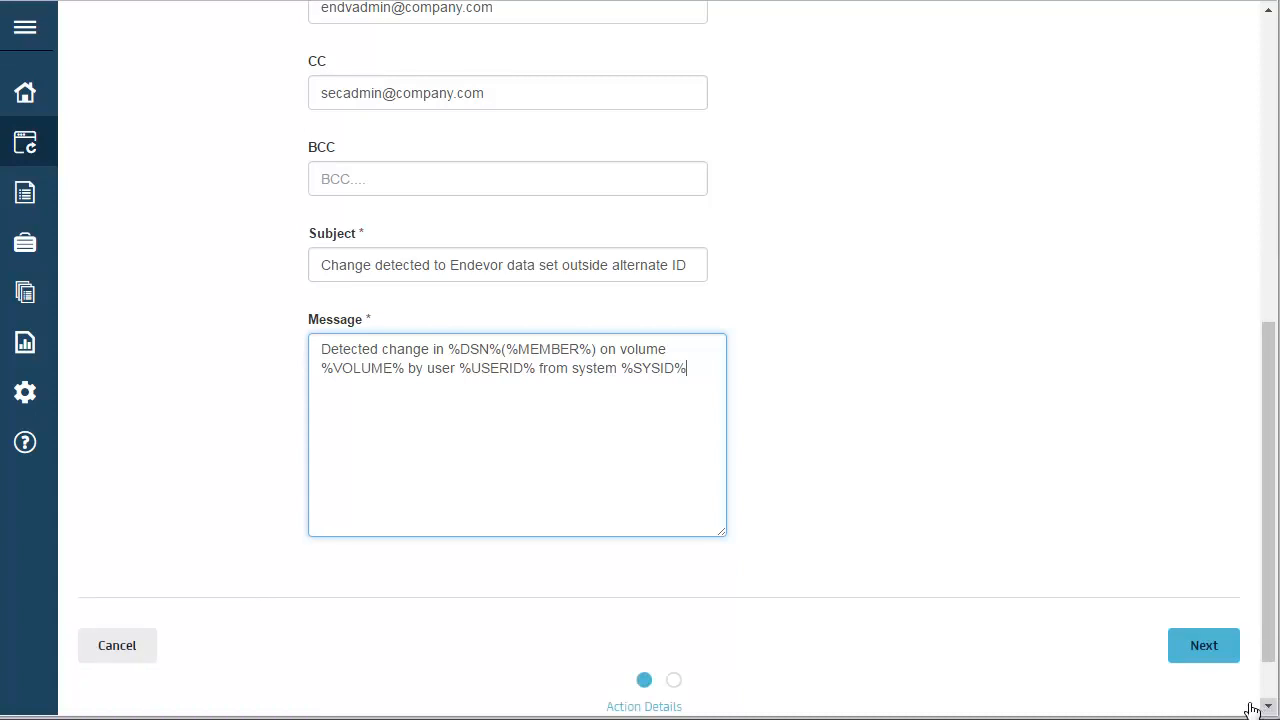
pyautogui.click(1204, 647)
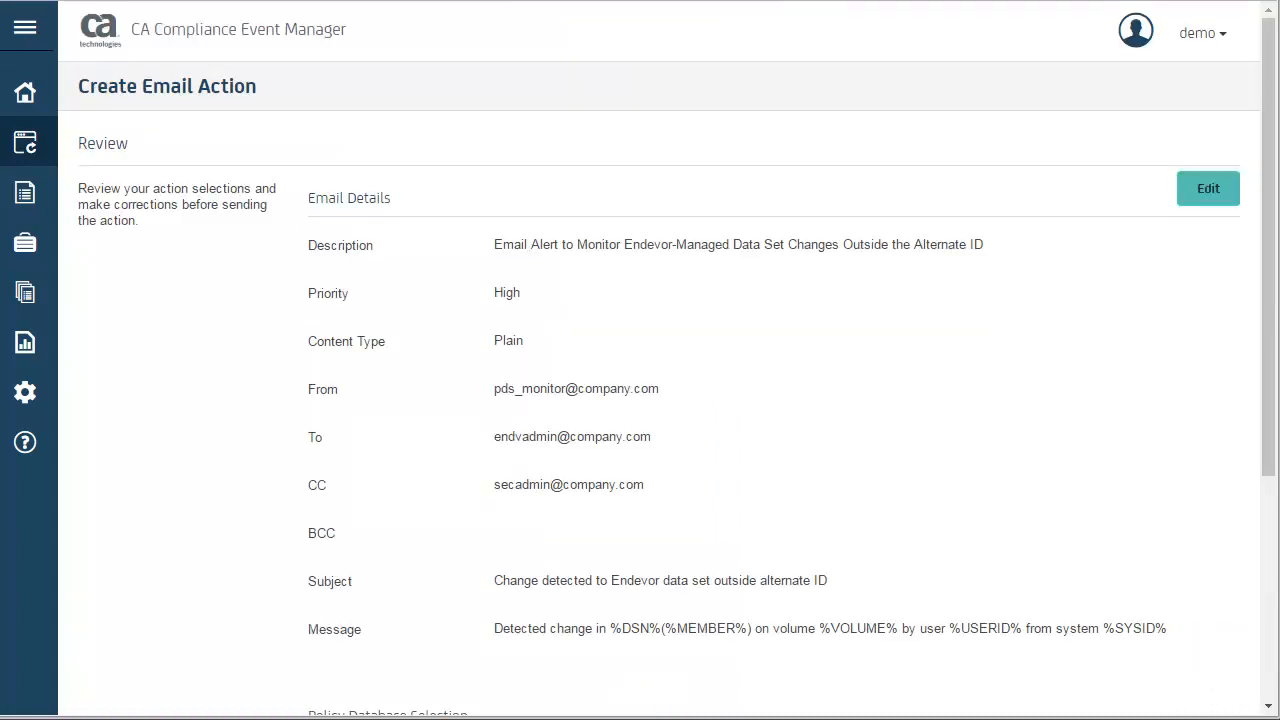
pyautogui.scroll(-4, 1204, 647)
pyautogui.click(1197, 593)
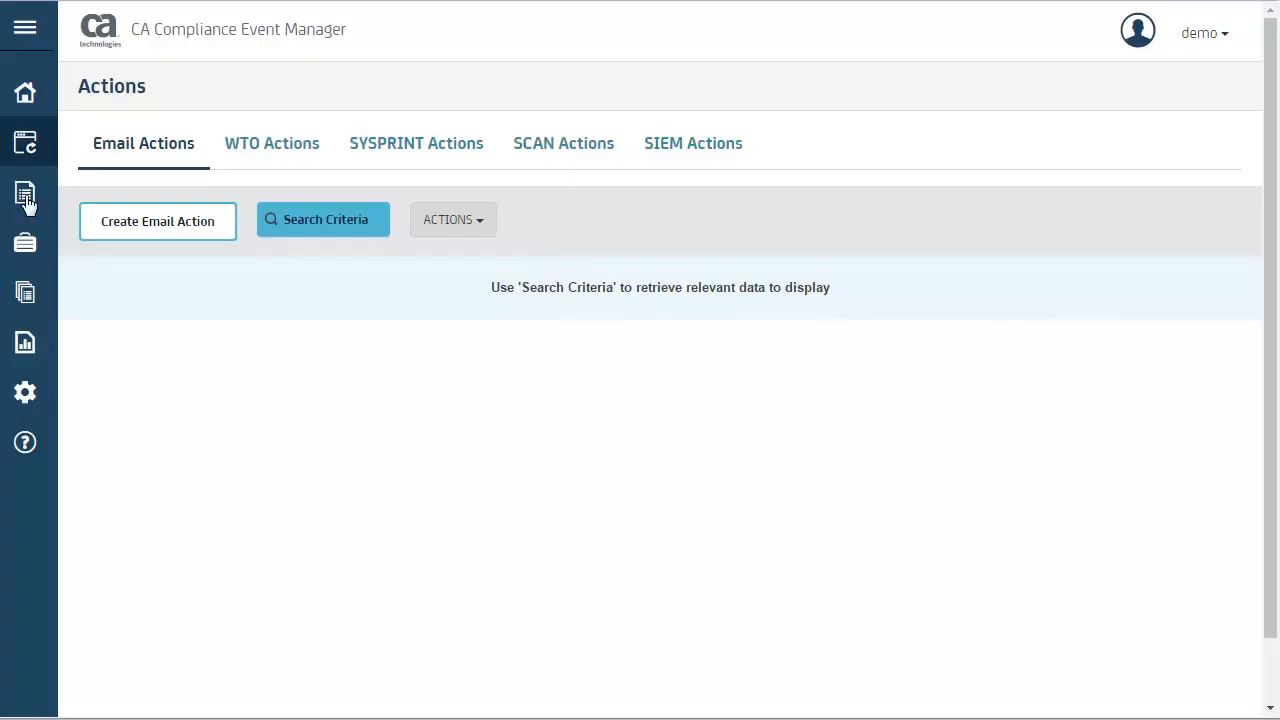
# - Start a new PDS Monitor policy statement and display its form in single-page view
pyautogui.moveTo(27, 203)
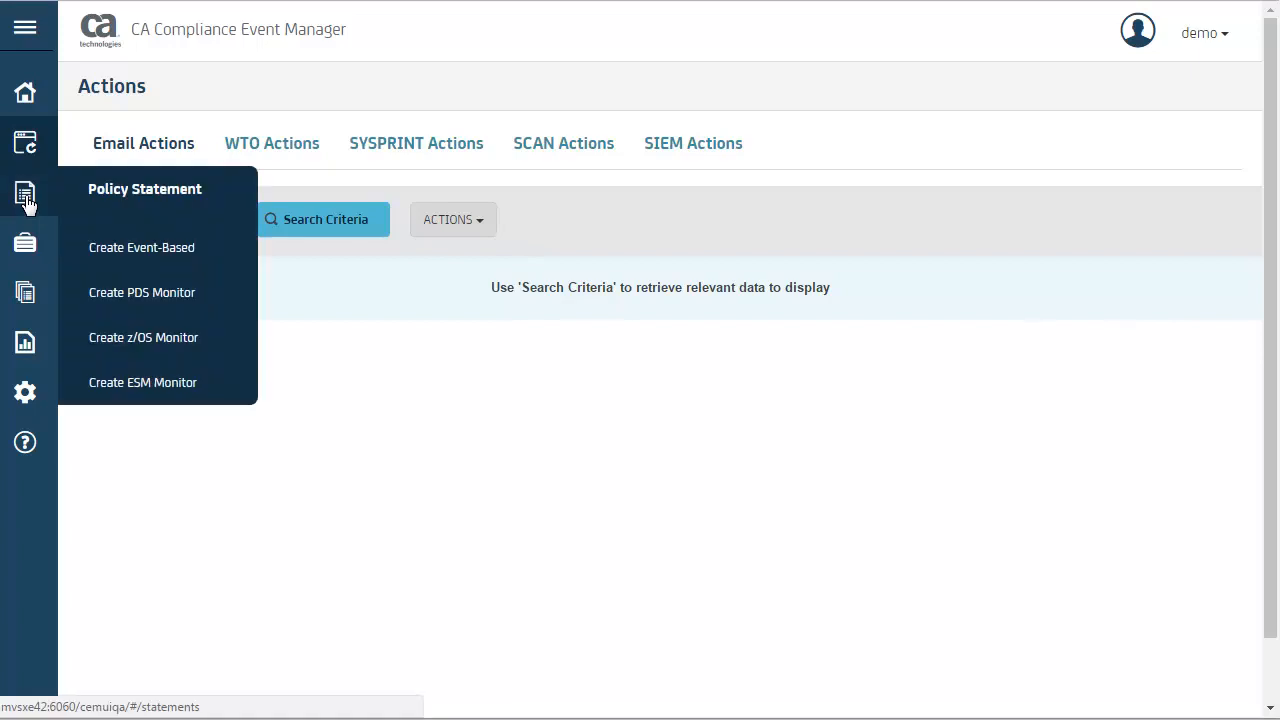
pyautogui.click(141, 305)
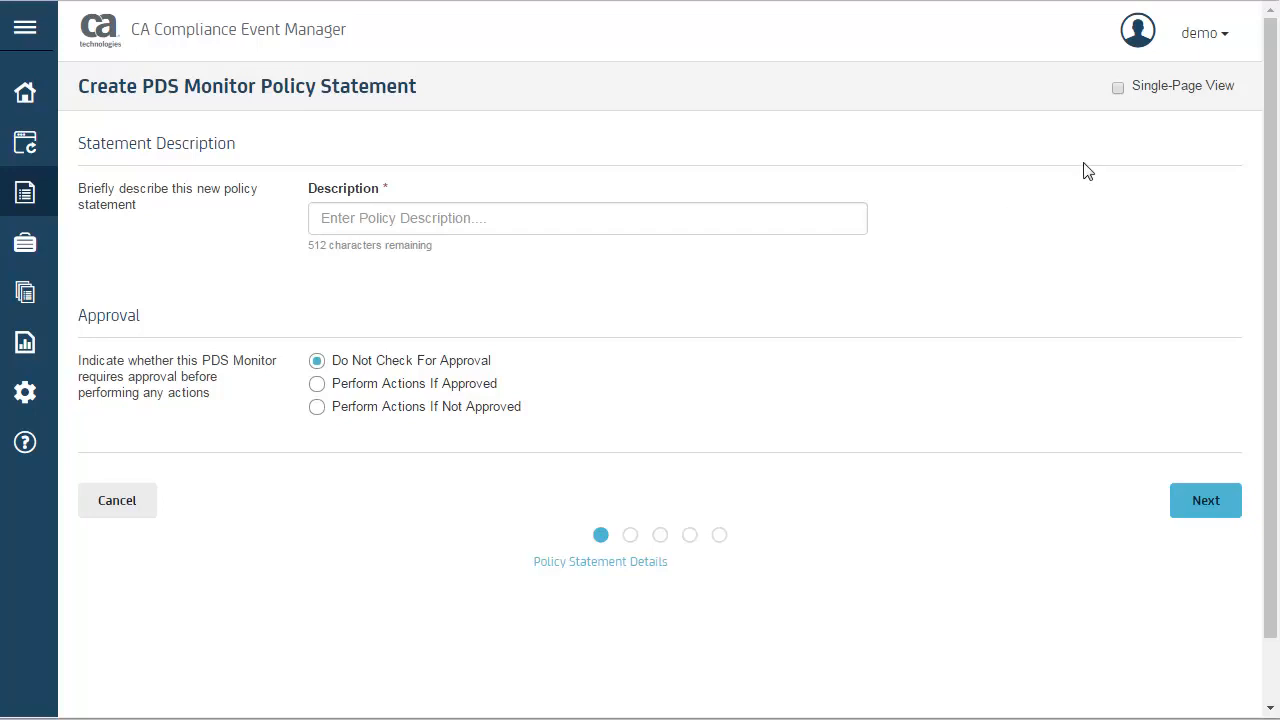
pyautogui.click(1118, 87)
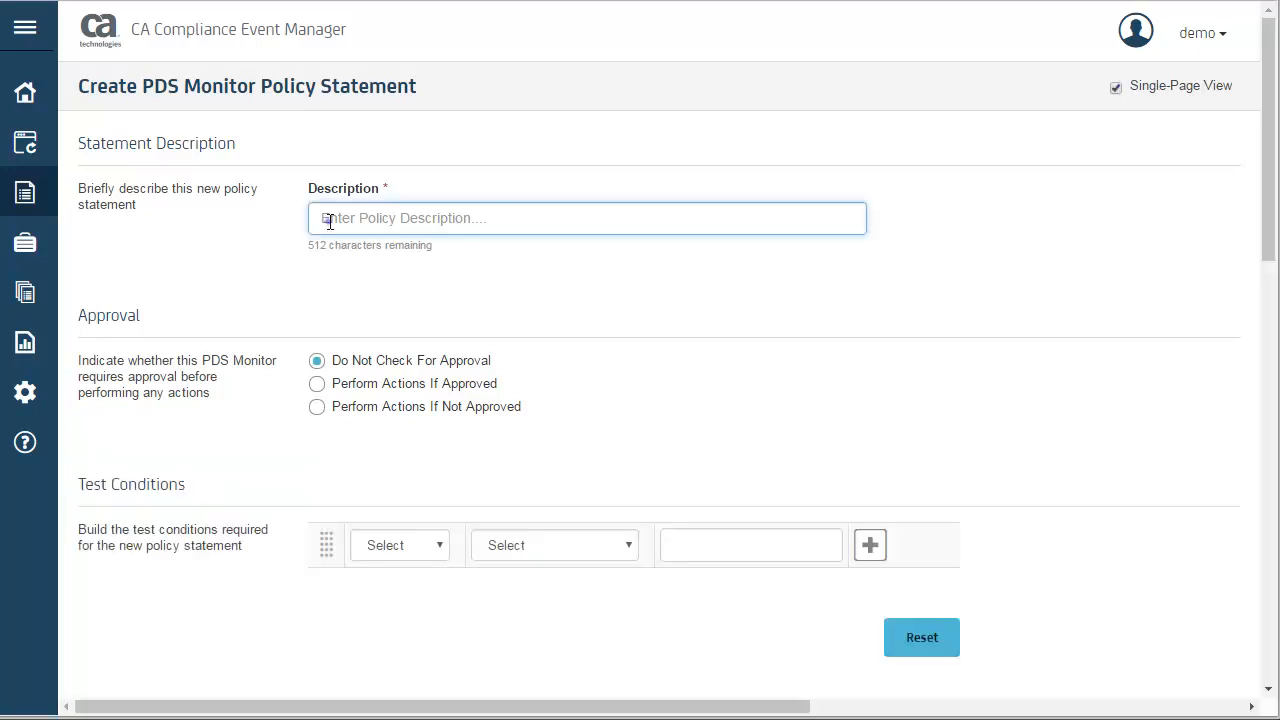
# - Describe the policy statement as "Monitor changes to Endevor data sets outside the alternate ID"
pyautogui.write('Monitor changes to Endevor data sets outside the alternate ID')
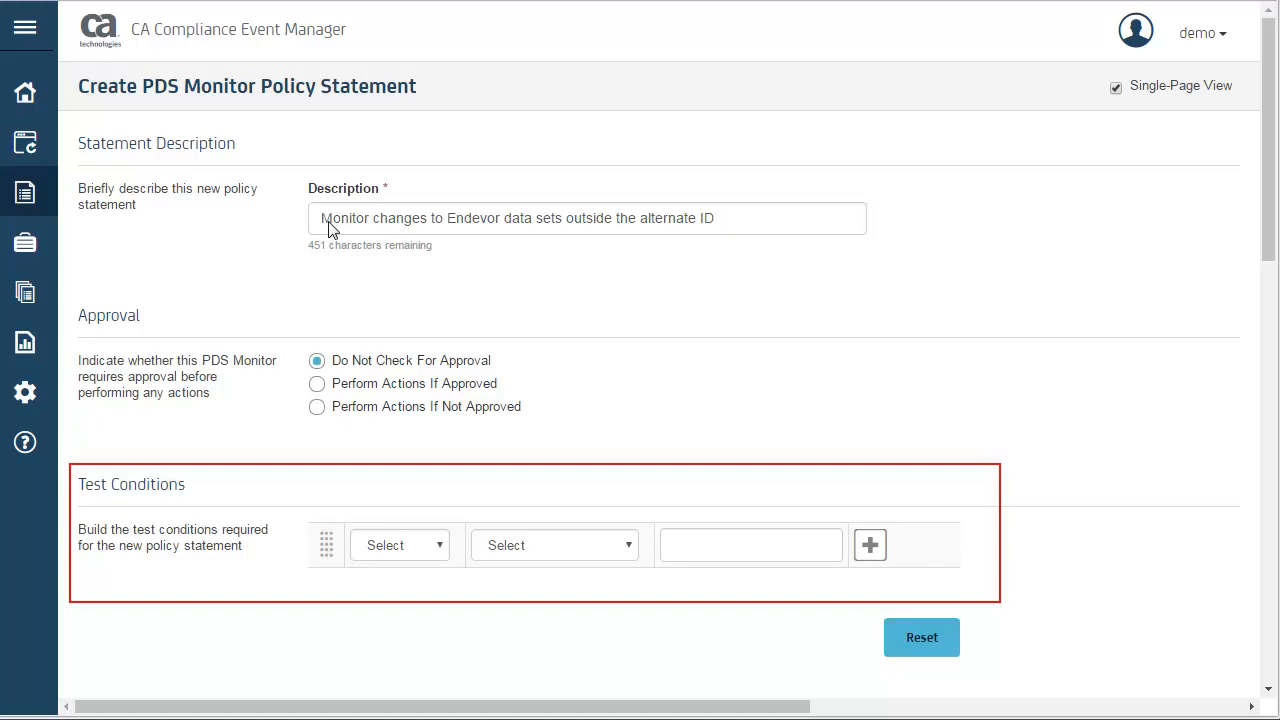
# - Add a test condition requiring that Userid not equals ENDVALTID
pyautogui.click(441, 549)
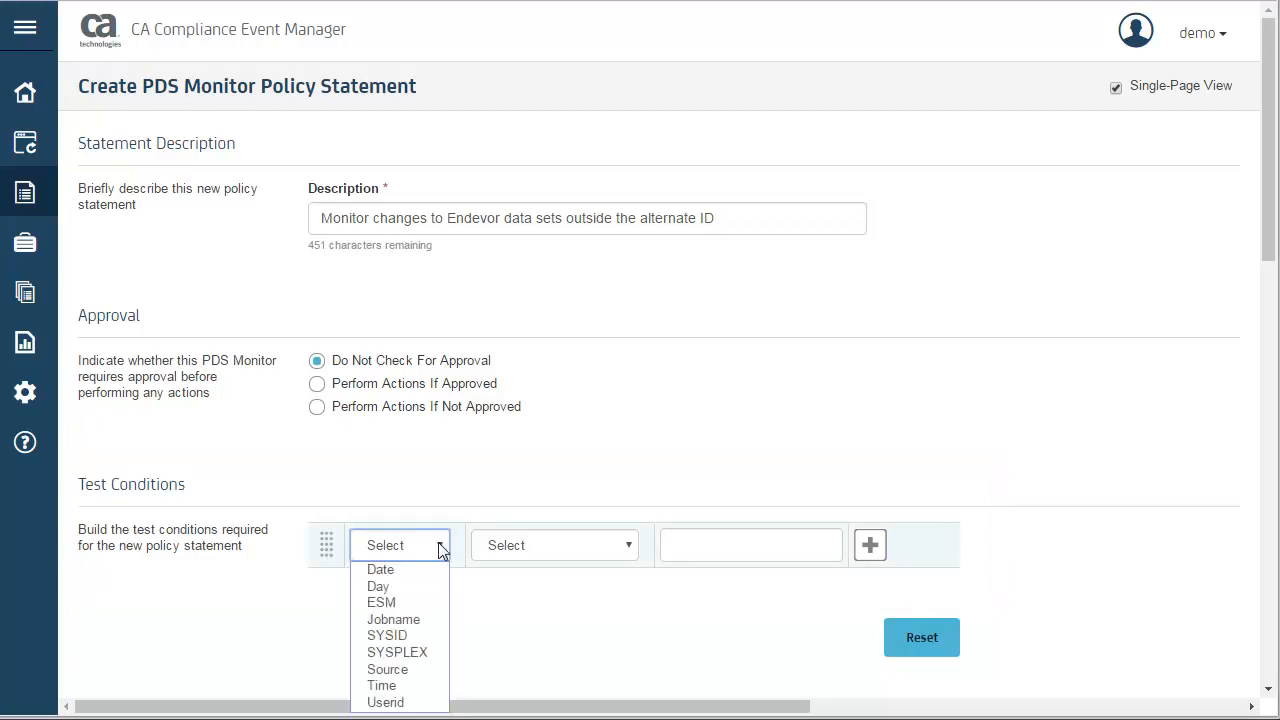
pyautogui.click(411, 701)
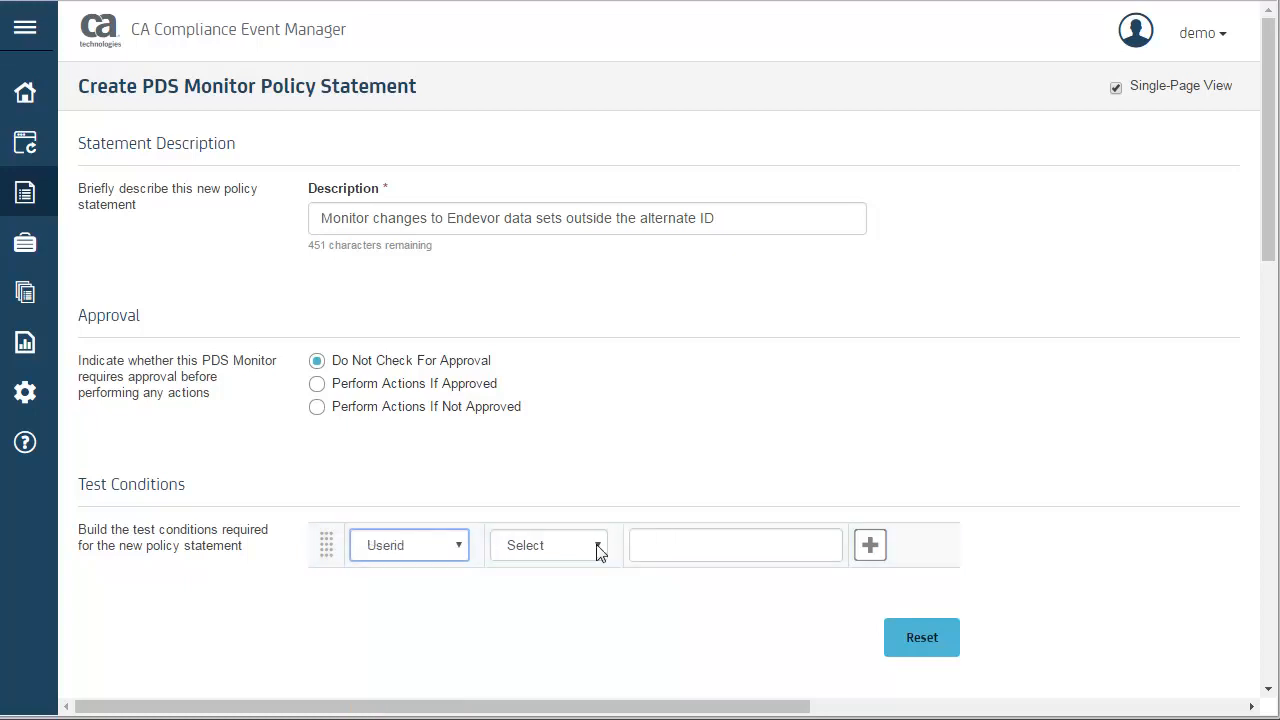
pyautogui.click(597, 546)
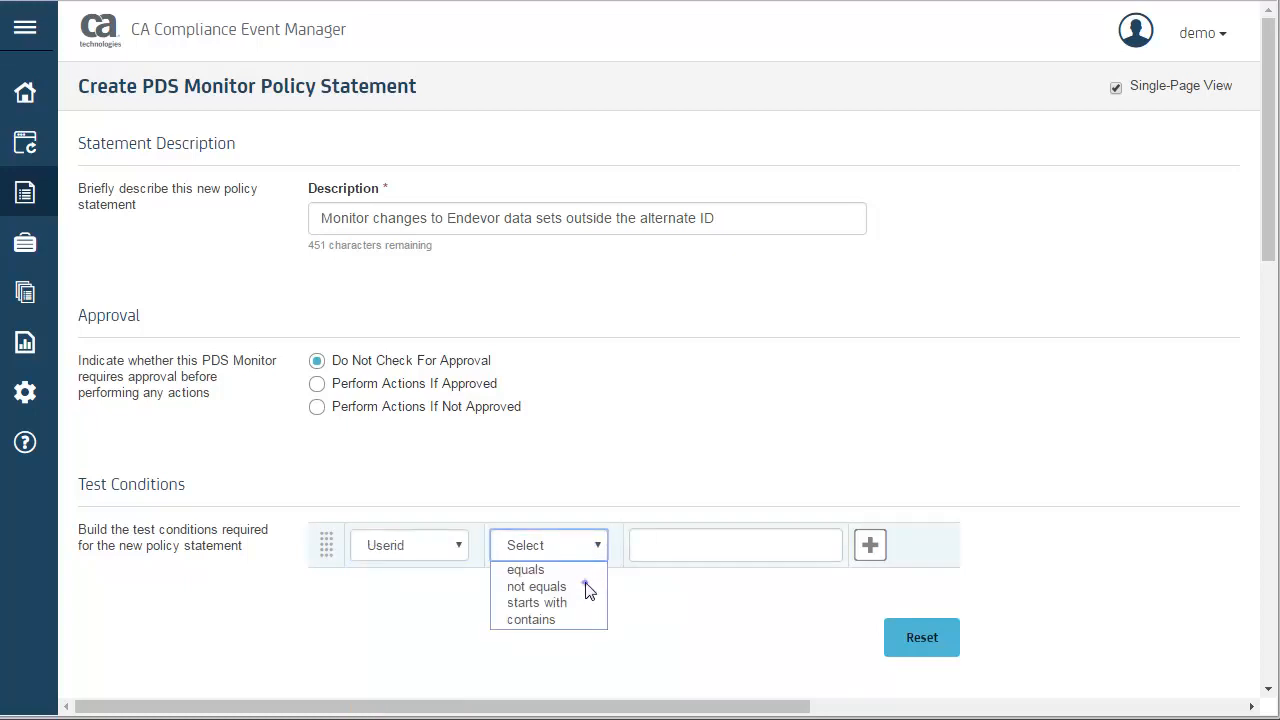
pyautogui.click(586, 591)
pyautogui.click(650, 553)
pyautogui.write('ENDVALTID')
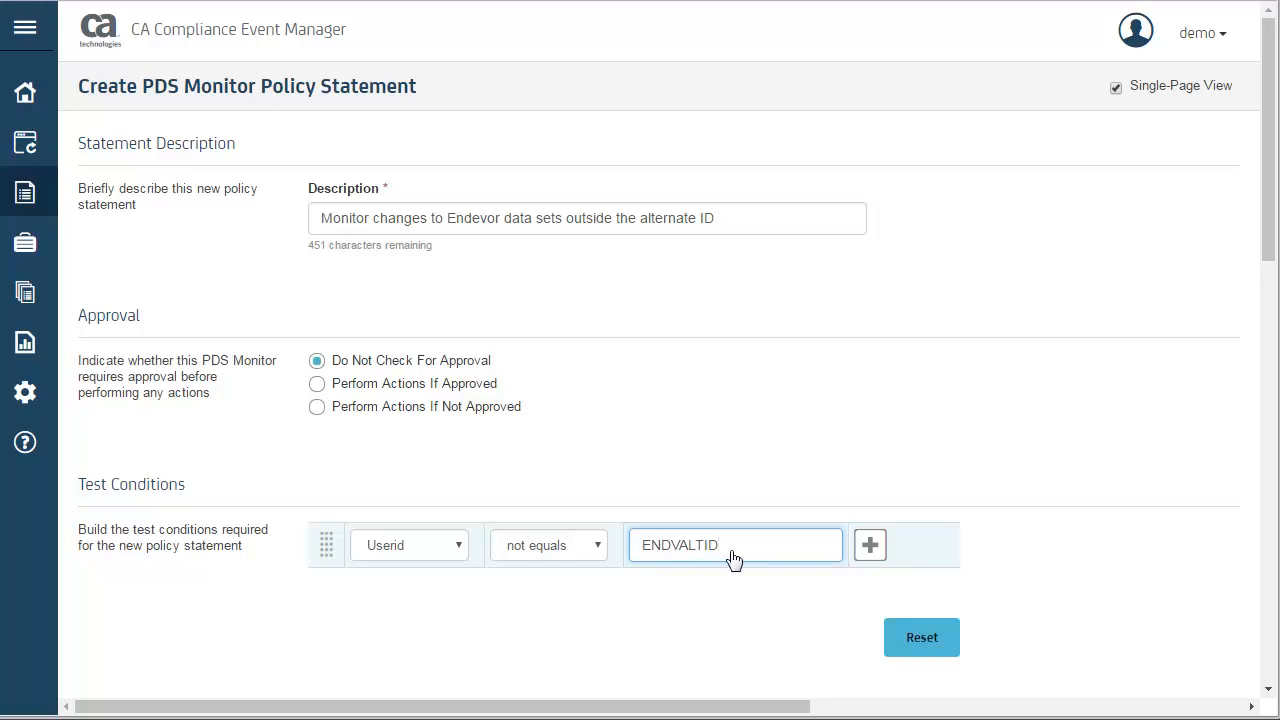
pyautogui.click(869, 555)
# - Add ENDV.PROJ.* as a data set name to monitor, without specifying a member or volume
pyautogui.scroll(-1, 900, 565)
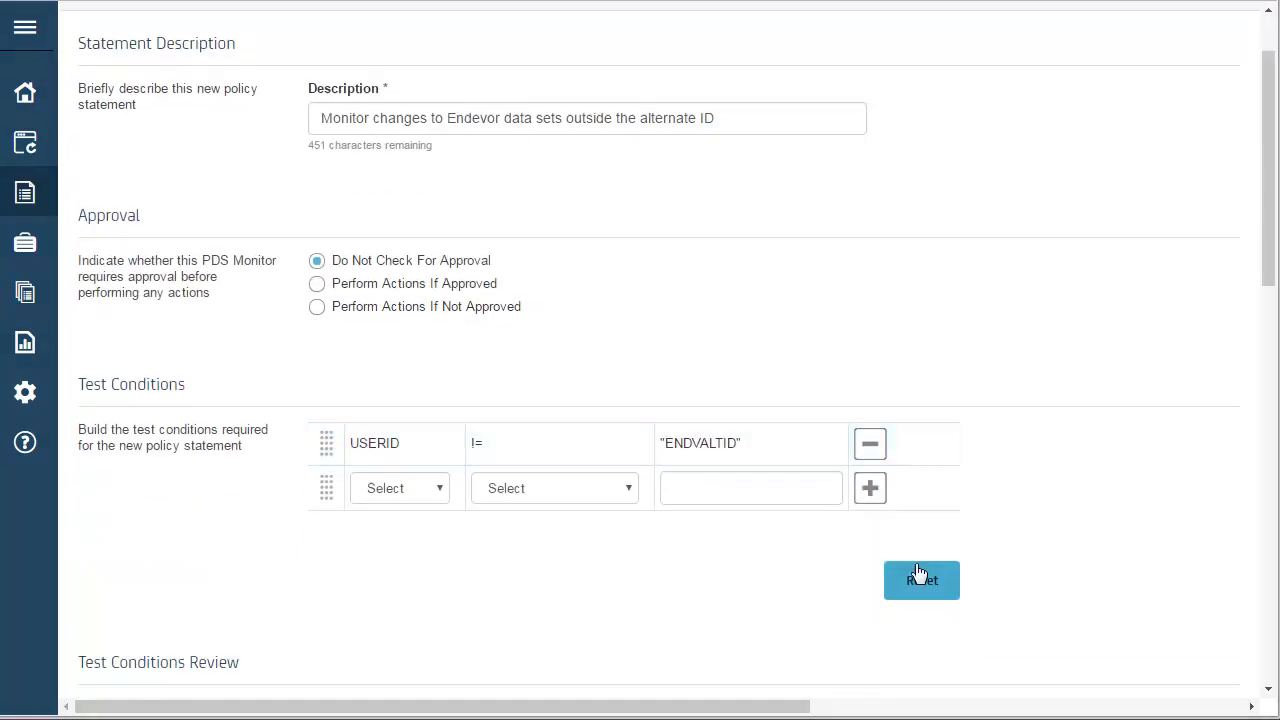
pyautogui.scroll(-3, 918, 570)
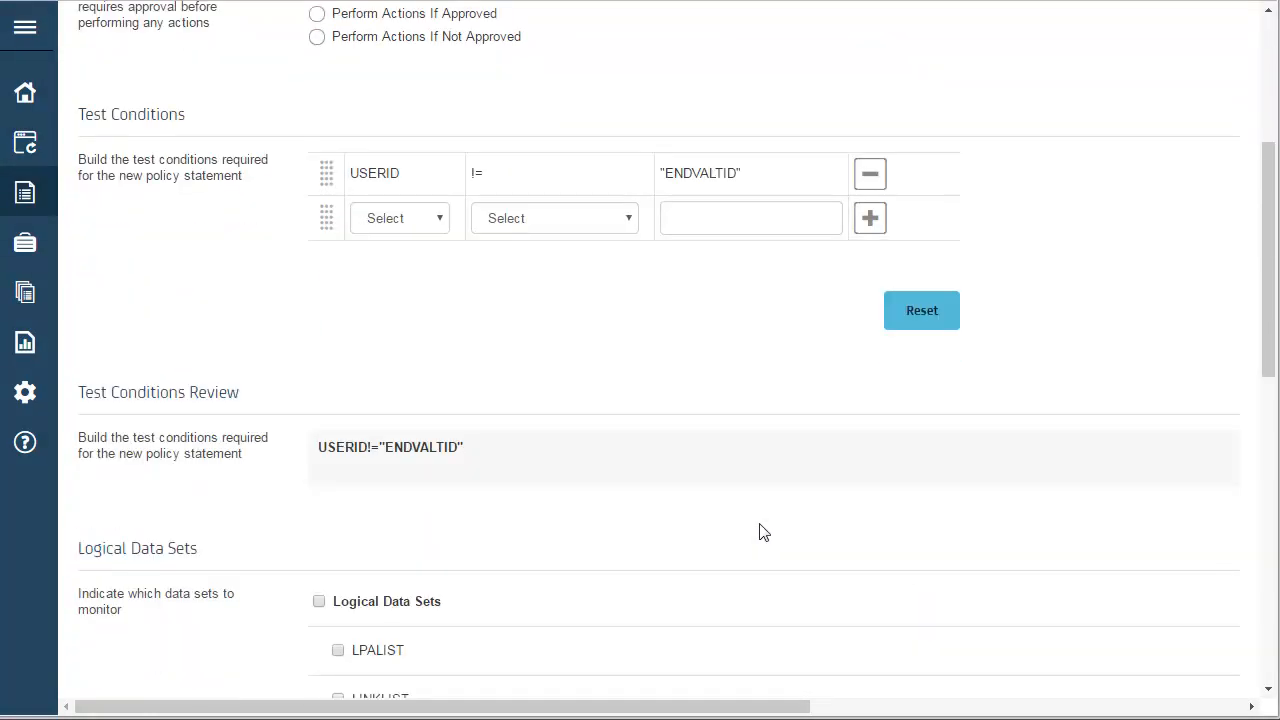
pyautogui.scroll(-2, 763, 532)
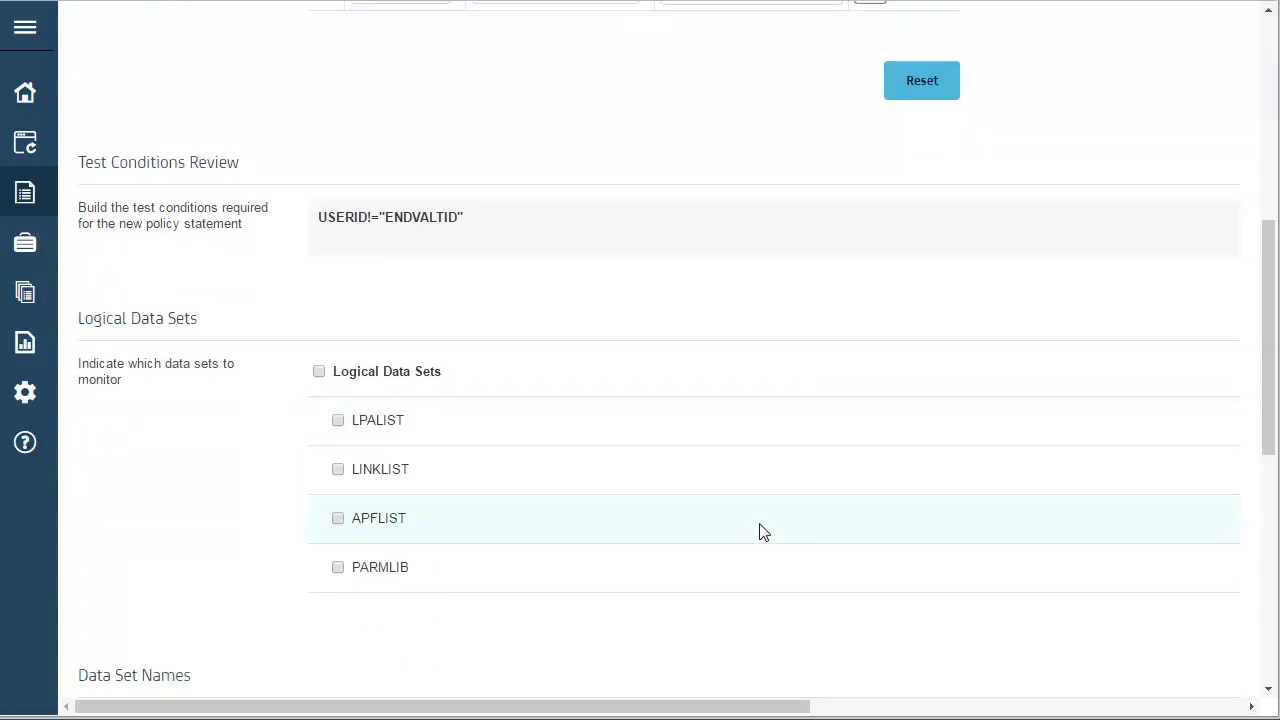
pyautogui.scroll(-1, 760, 531)
pyautogui.scroll(-2, 278, 472)
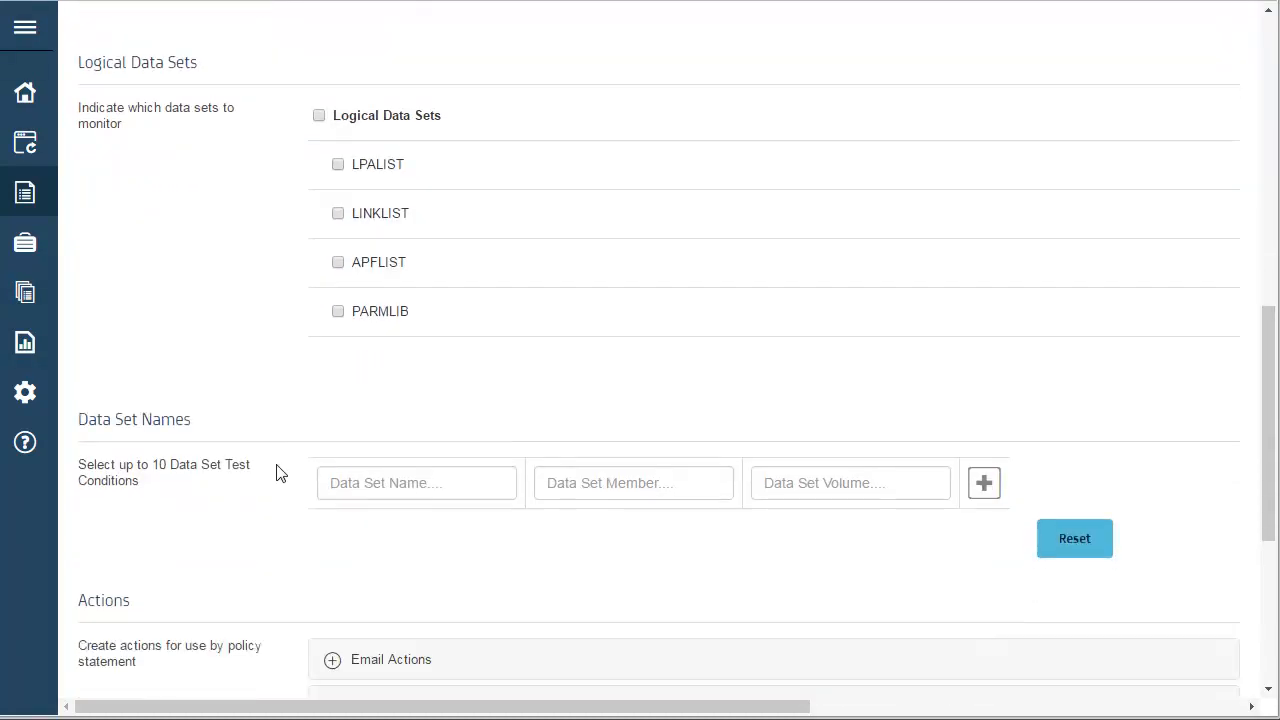
pyautogui.scroll(-1, 278, 472)
pyautogui.click(339, 445)
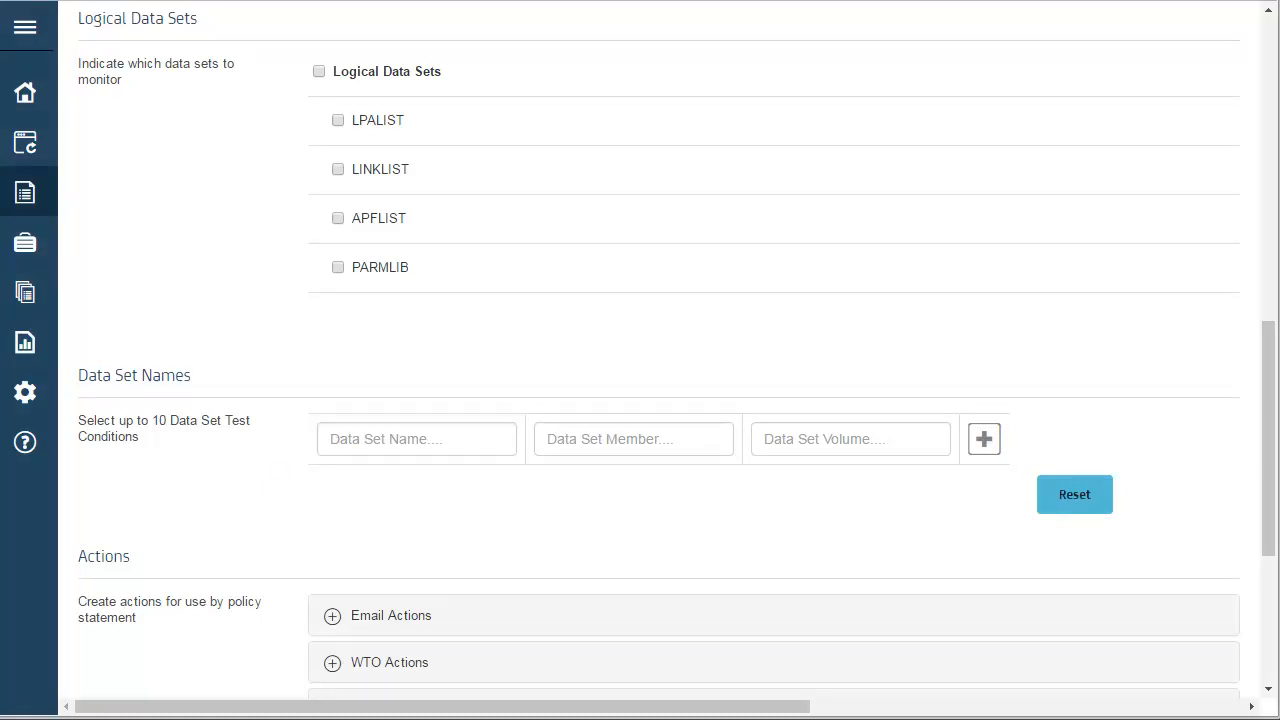
pyautogui.click(416, 439)
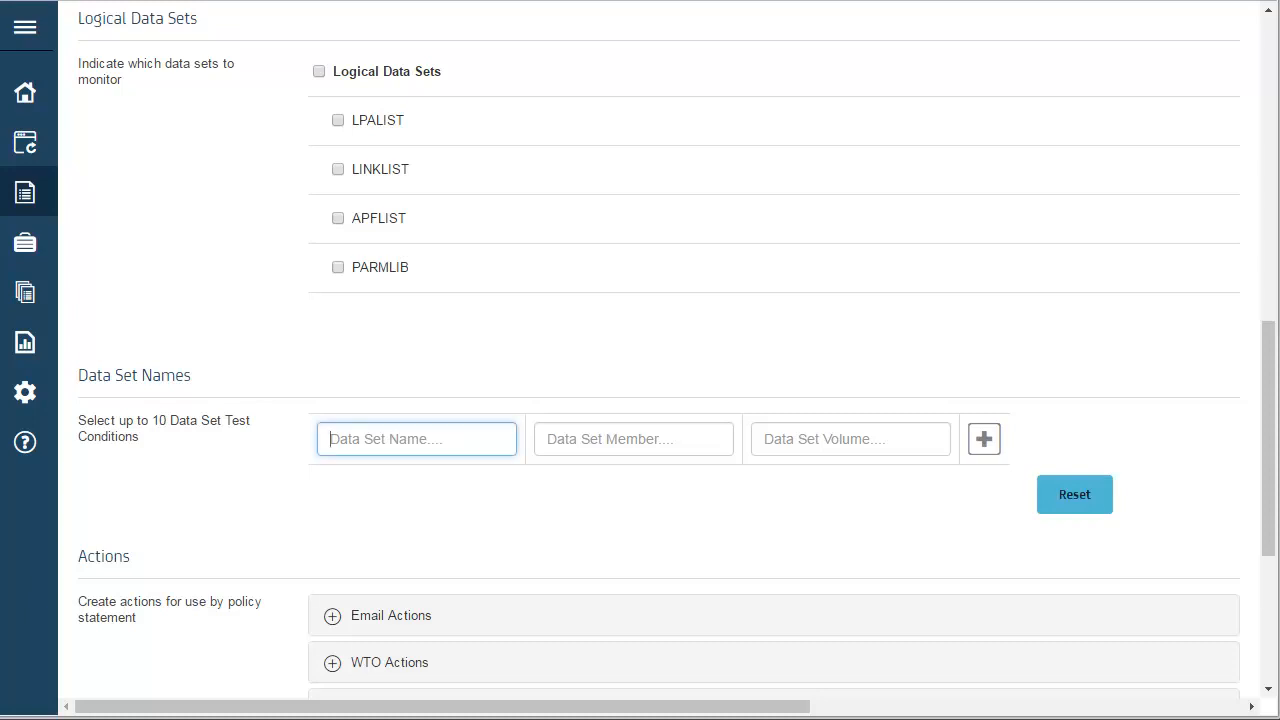
pyautogui.write('ENDV.PROJ.*')
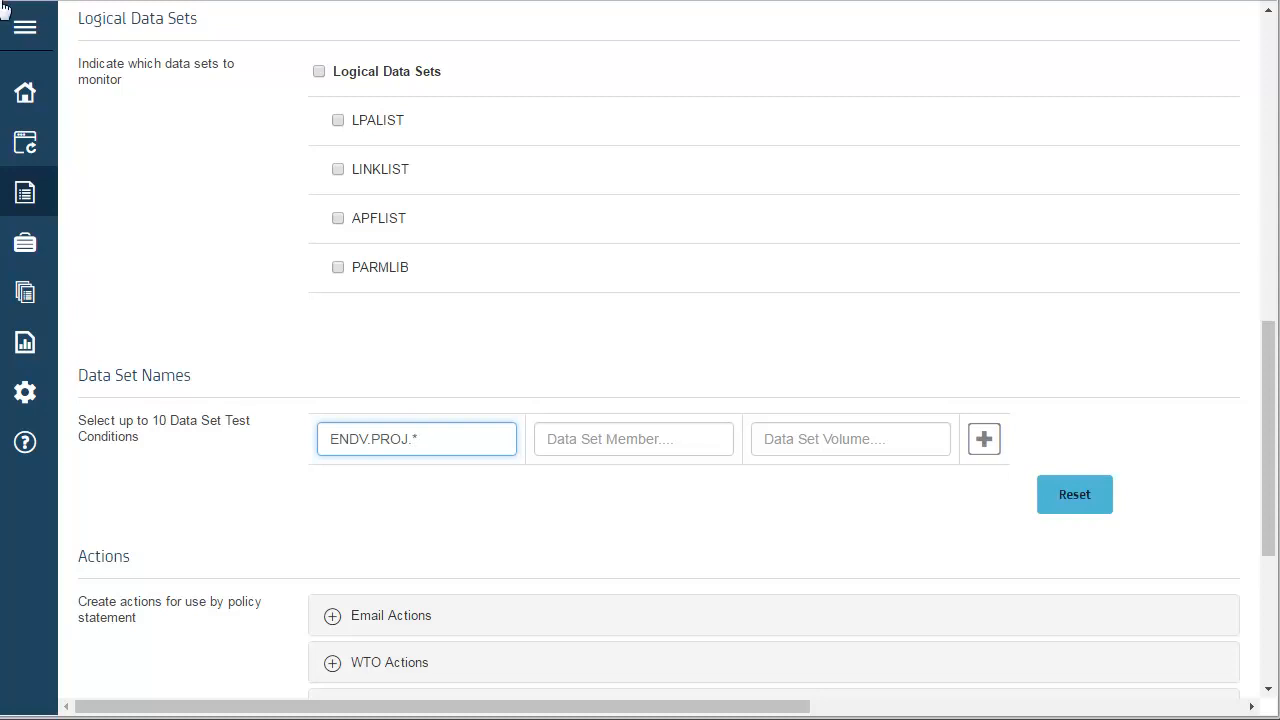
pyautogui.click(983, 439)
# - Attach the existing email action "Email Alert to Monitor Endevor-Managed Data Set Changes Outside the Alternate ID" to the policy statement, searching for "email alert"
pyautogui.click(1268, 689)
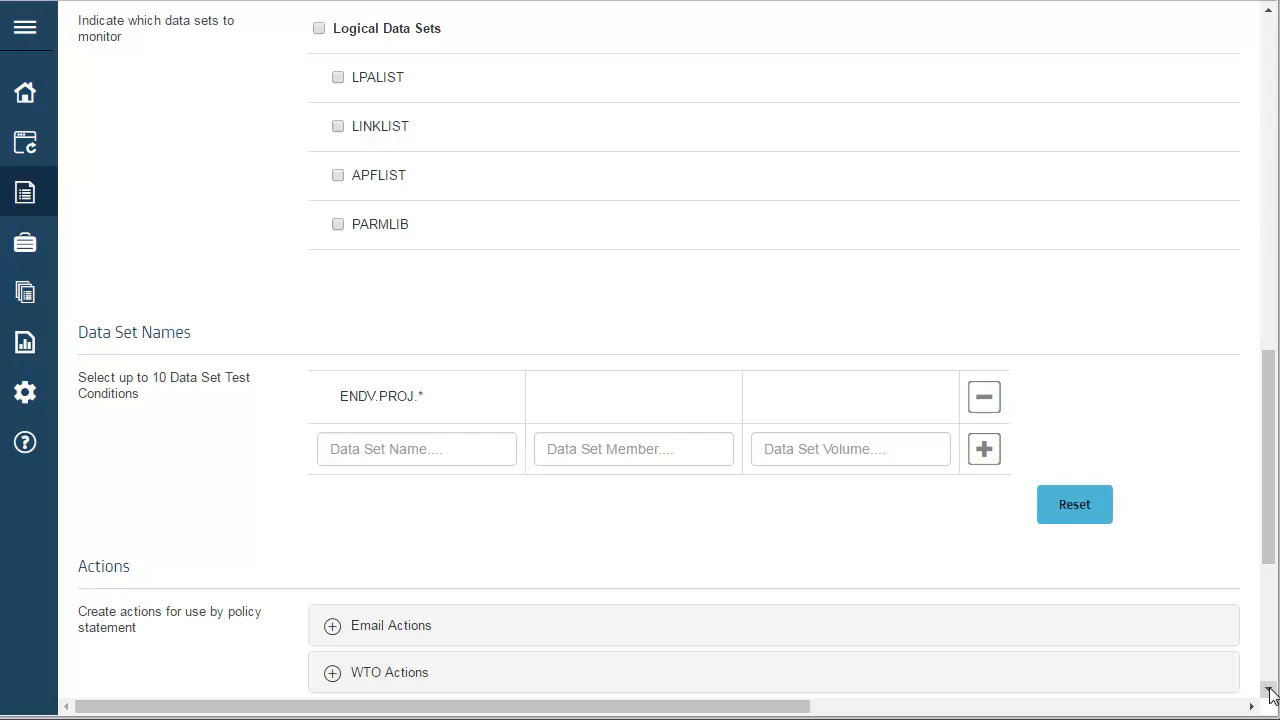
pyautogui.click(1268, 690)
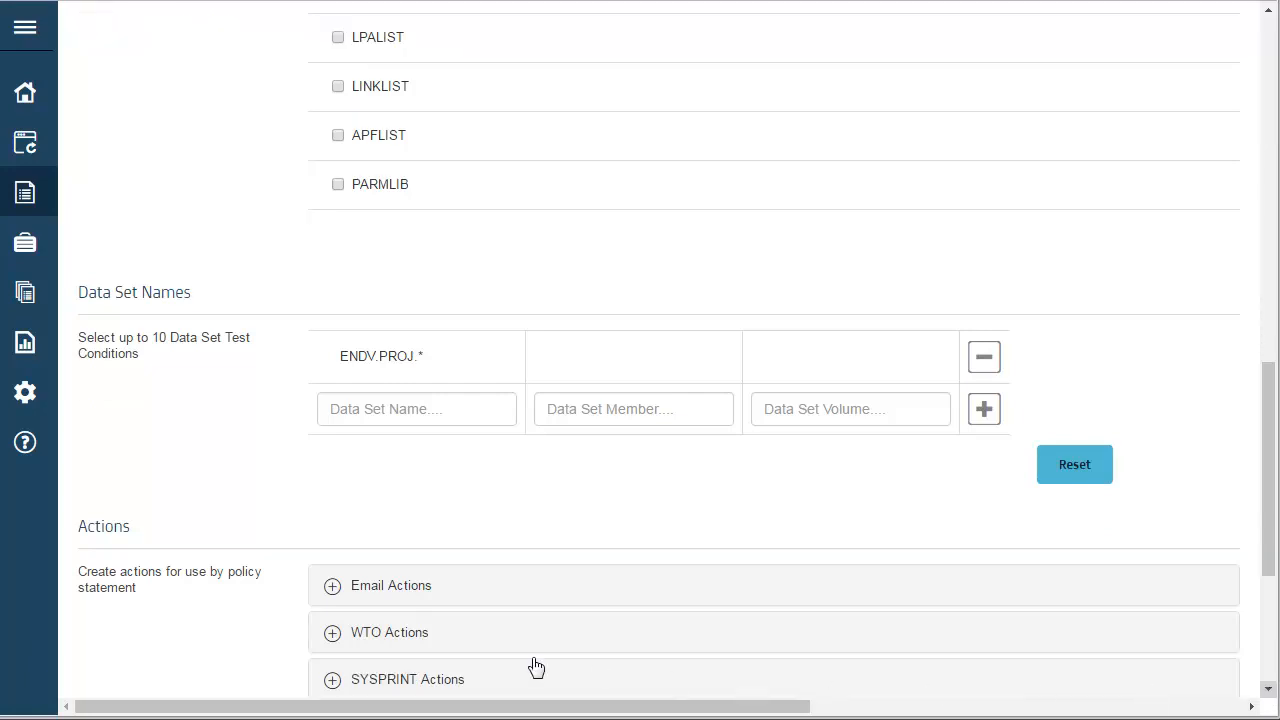
pyautogui.click(332, 588)
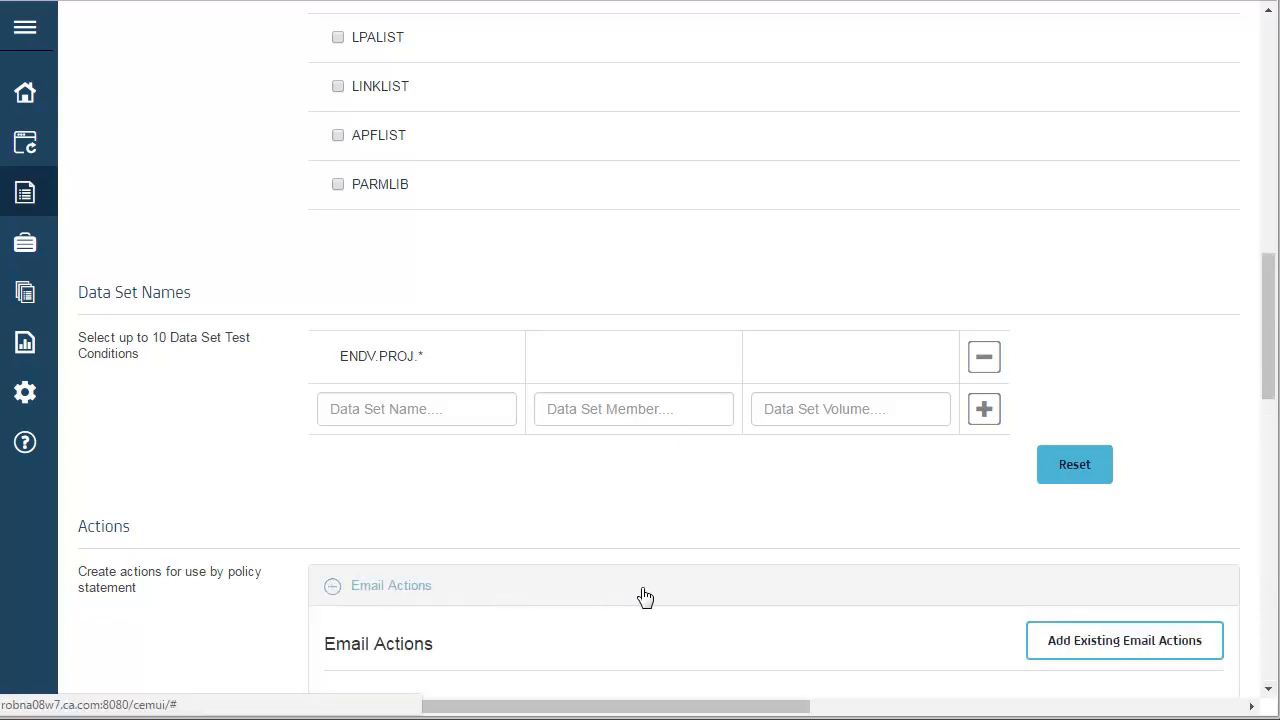
pyautogui.click(1074, 640)
pyautogui.write('email alert')
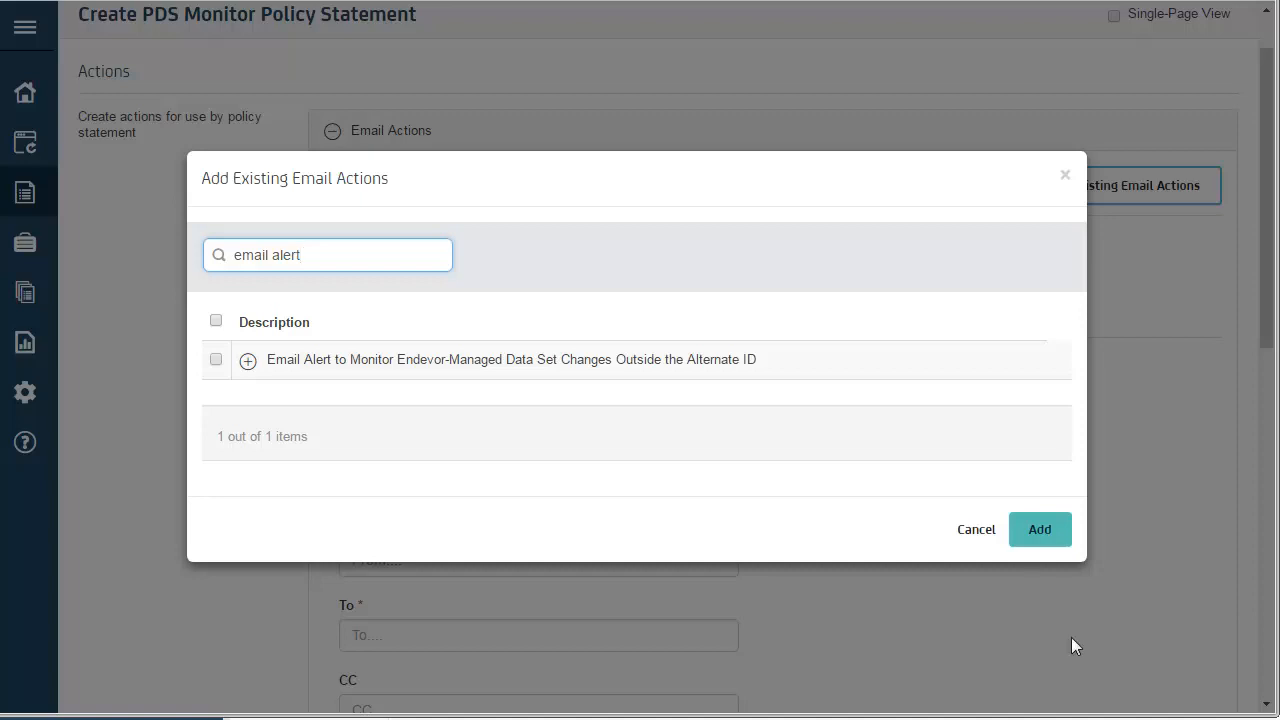
pyautogui.click(216, 360)
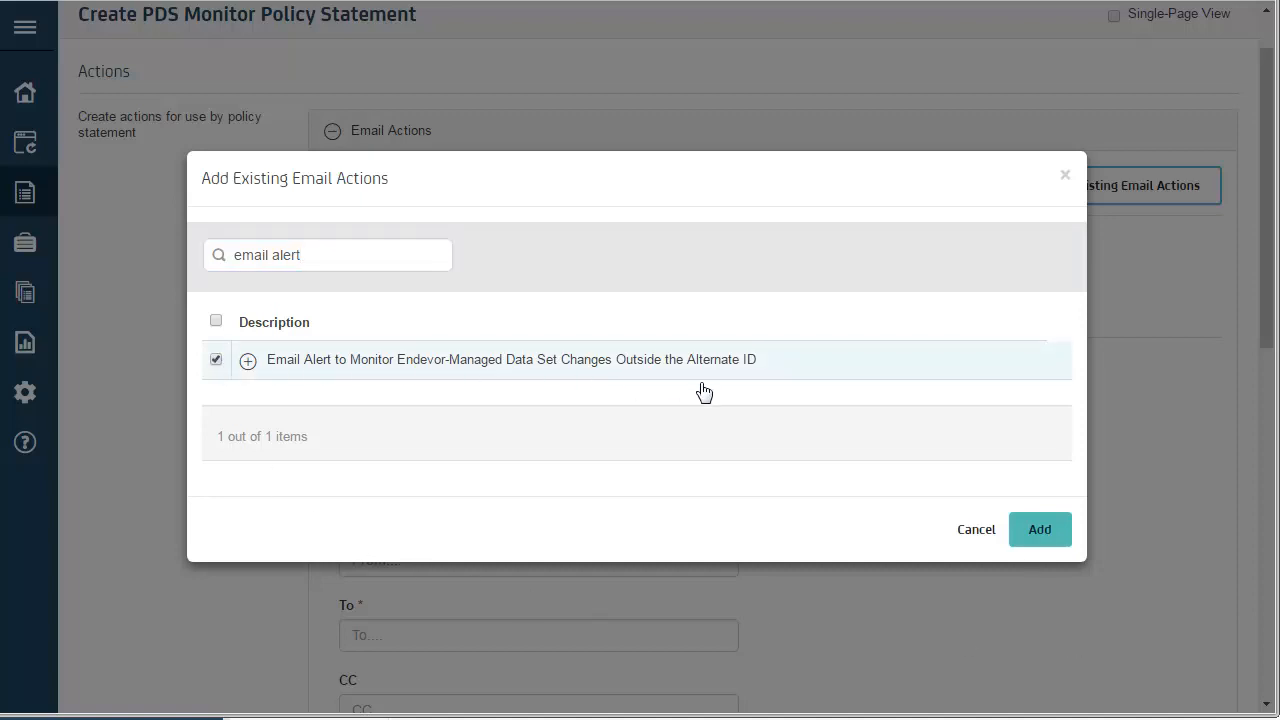
pyautogui.click(1031, 532)
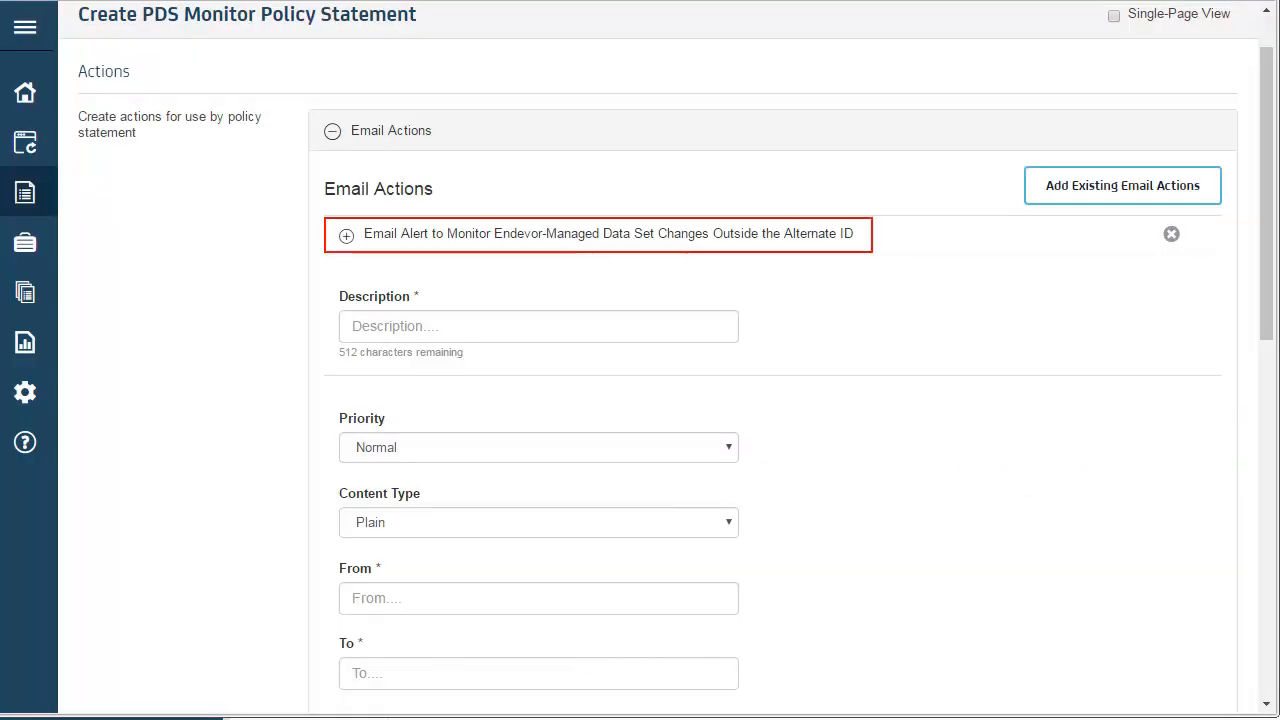
# - Proceed to the review of the PDS Monitor policy statement and create it
pyautogui.scroll(-4, 1268, 708)
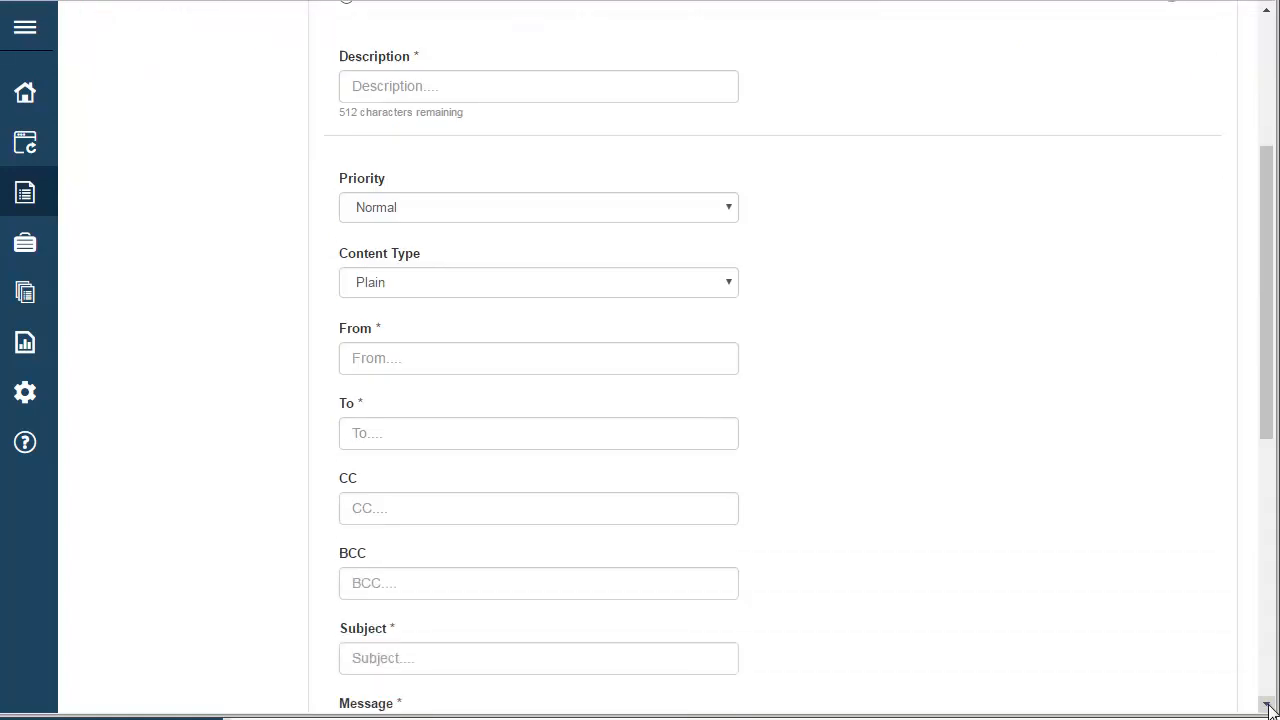
pyautogui.scroll(-5, 1268, 708)
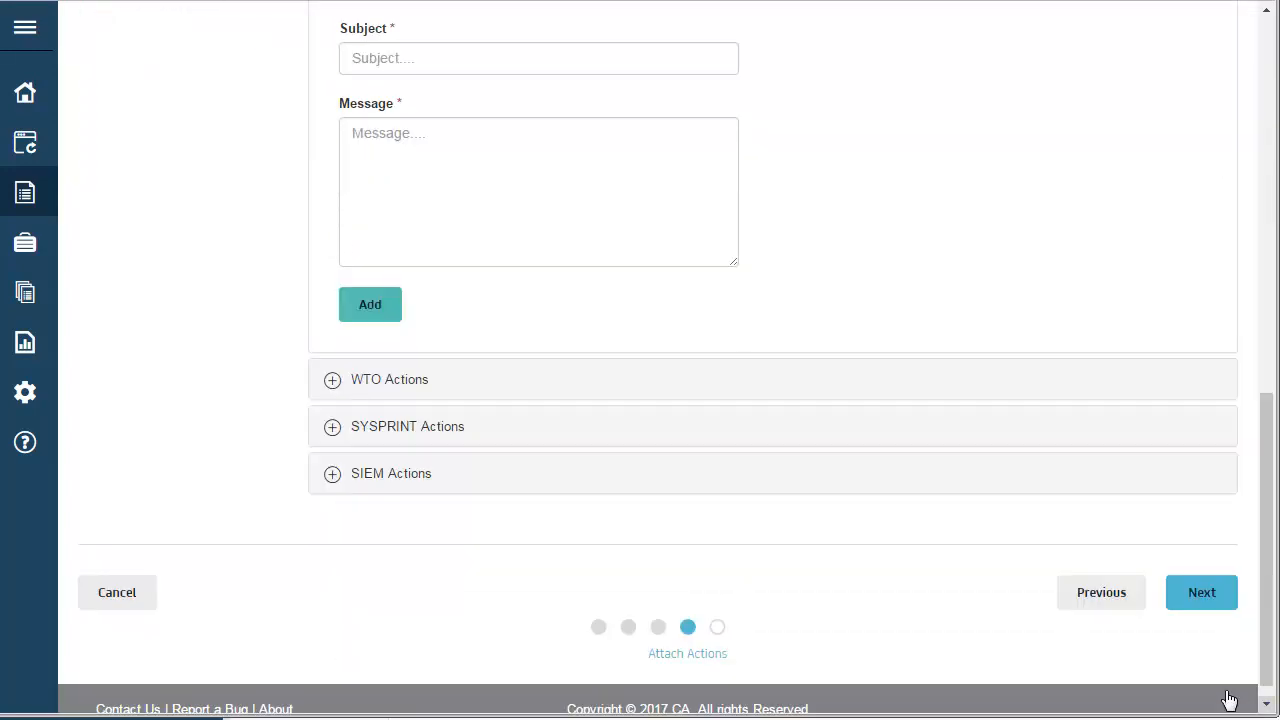
pyautogui.click(1200, 602)
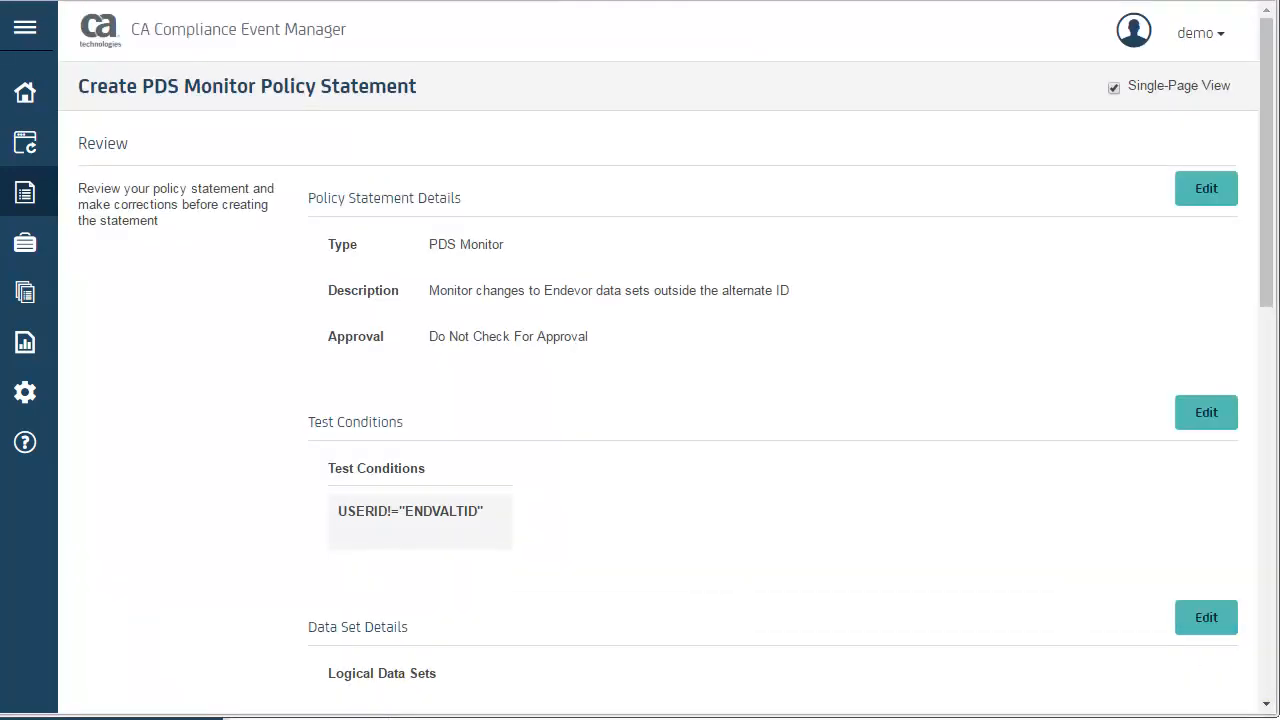
pyautogui.scroll(-10, 1267, 705)
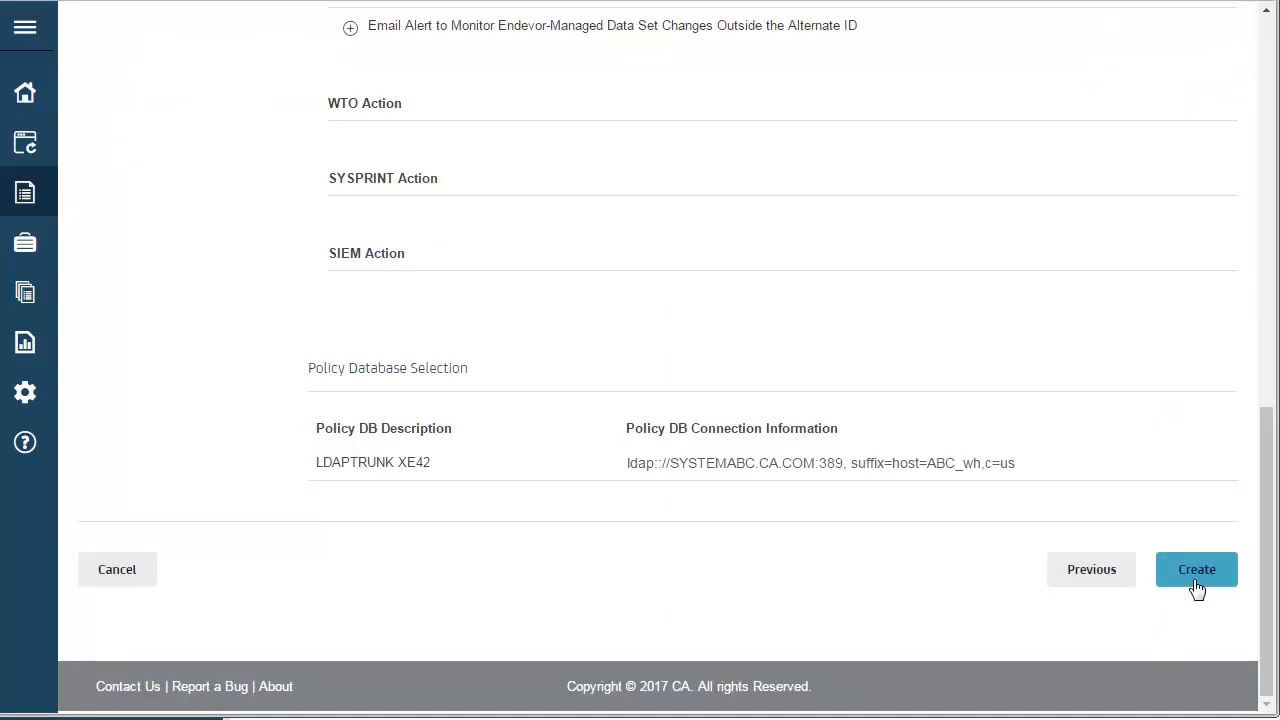
pyautogui.click(1196, 580)
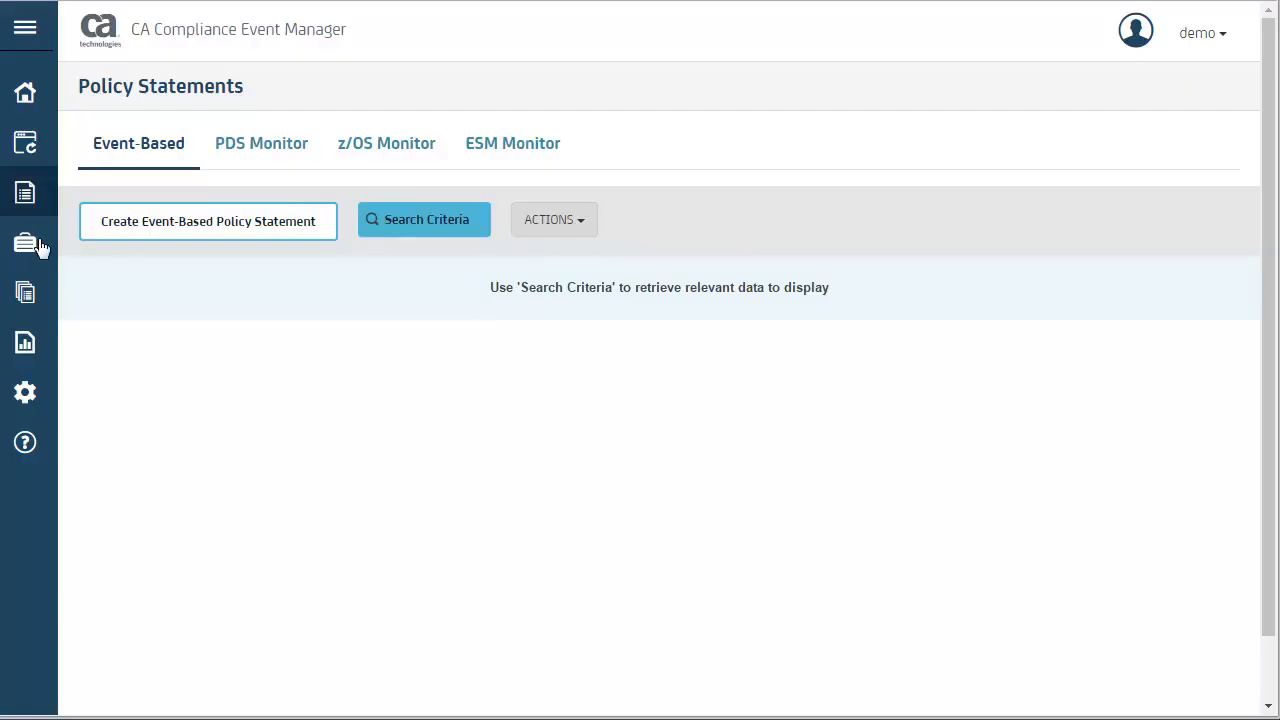
# - Start a new policy set and display its form in single-page view
pyautogui.moveTo(38, 247)
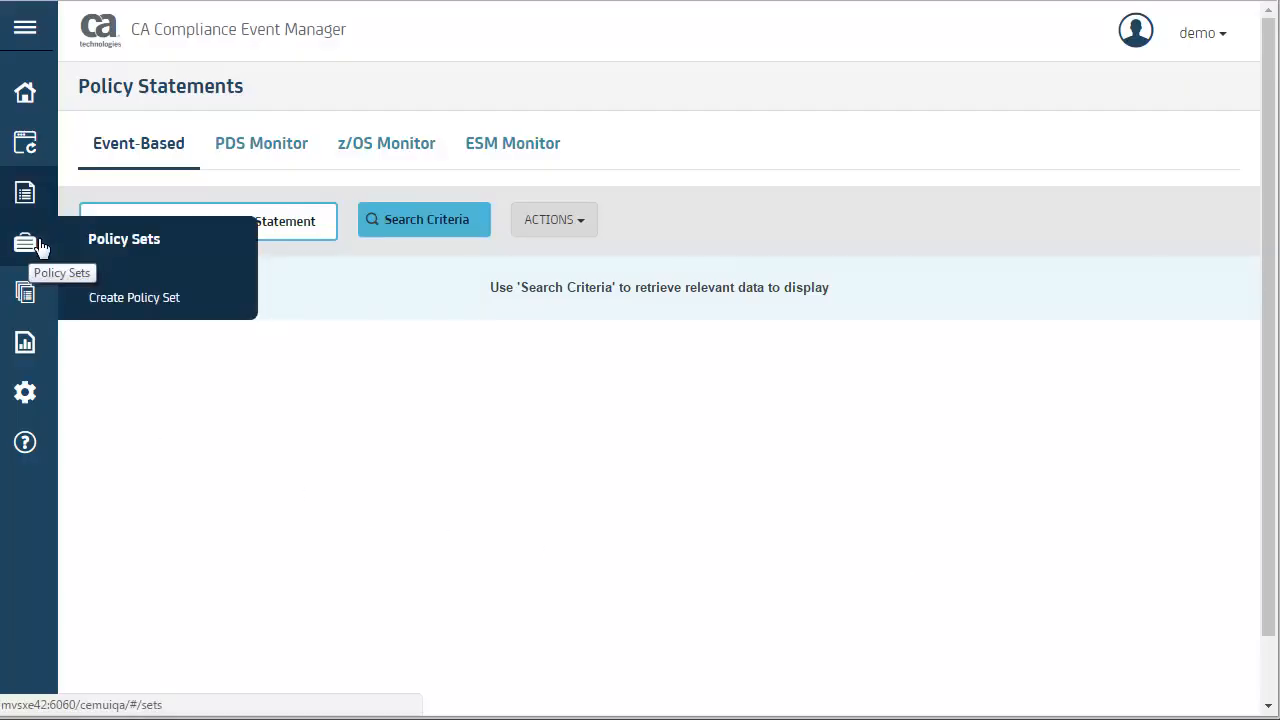
pyautogui.click(136, 300)
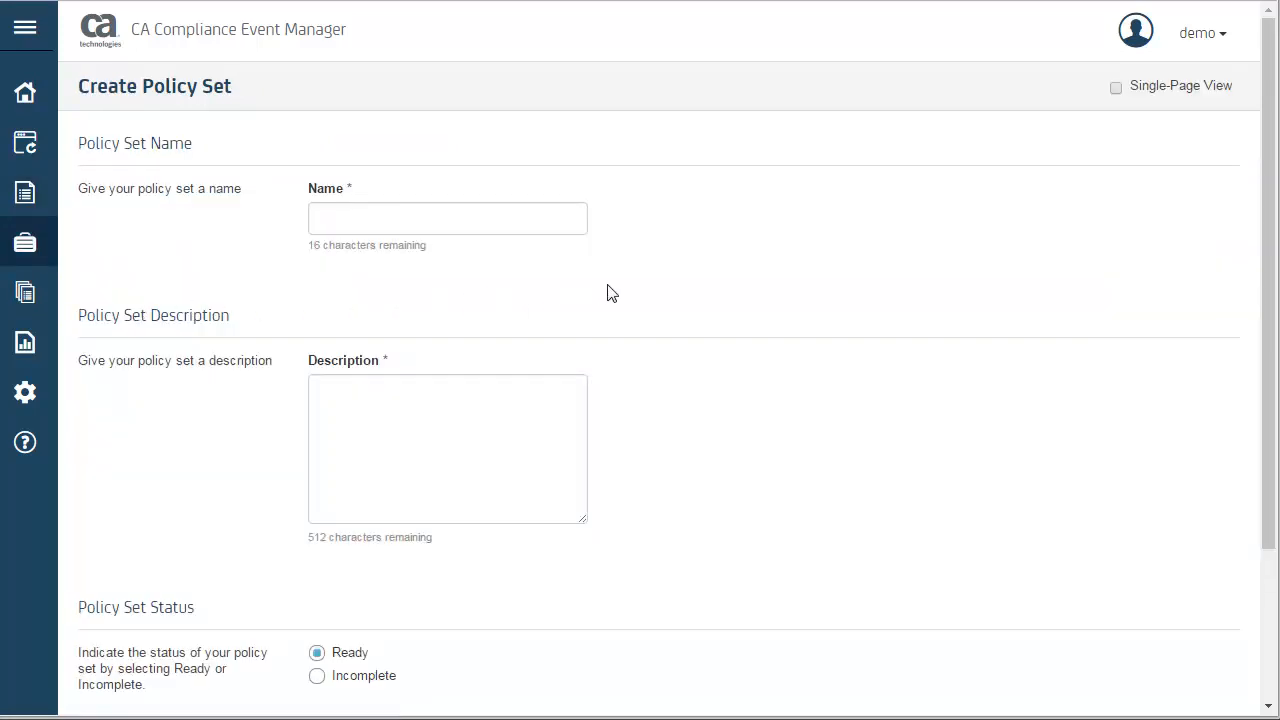
pyautogui.click(1116, 88)
# - Name the policy set MONITORPOLICY and describe it as "Change Monitor Policies for Endevor"
pyautogui.click(445, 208)
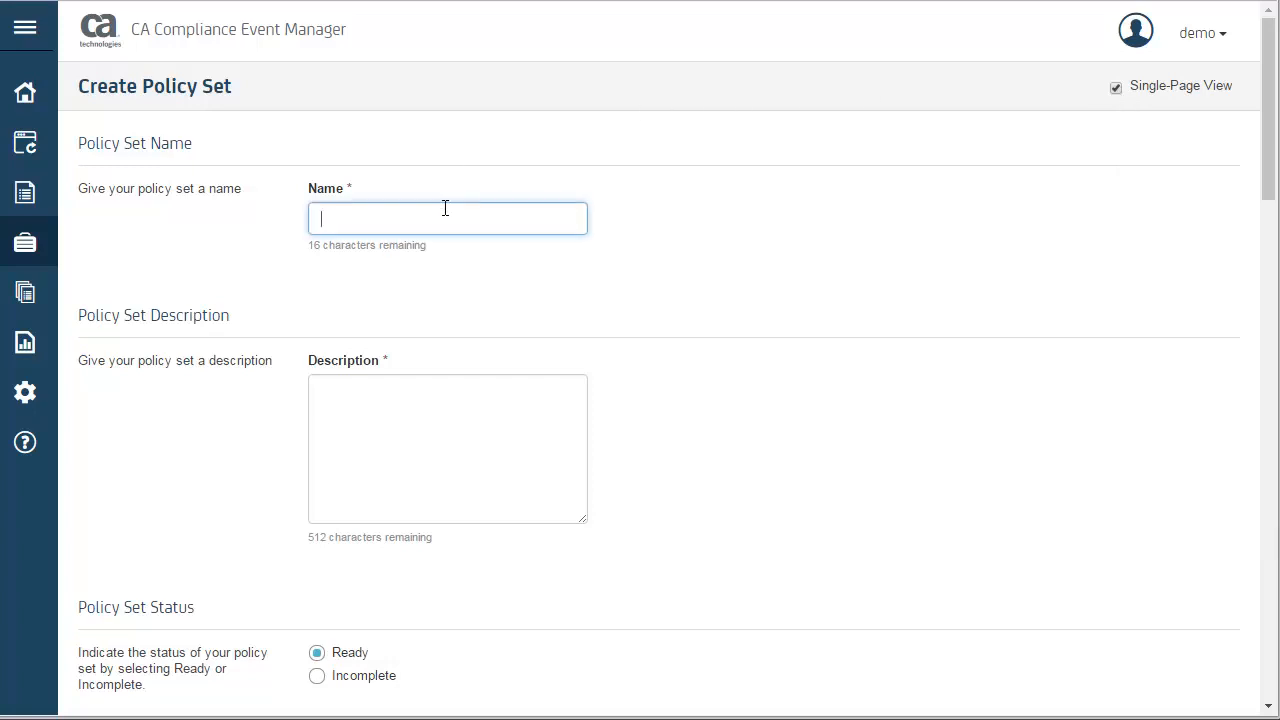
pyautogui.write('MONITORPOLICY')
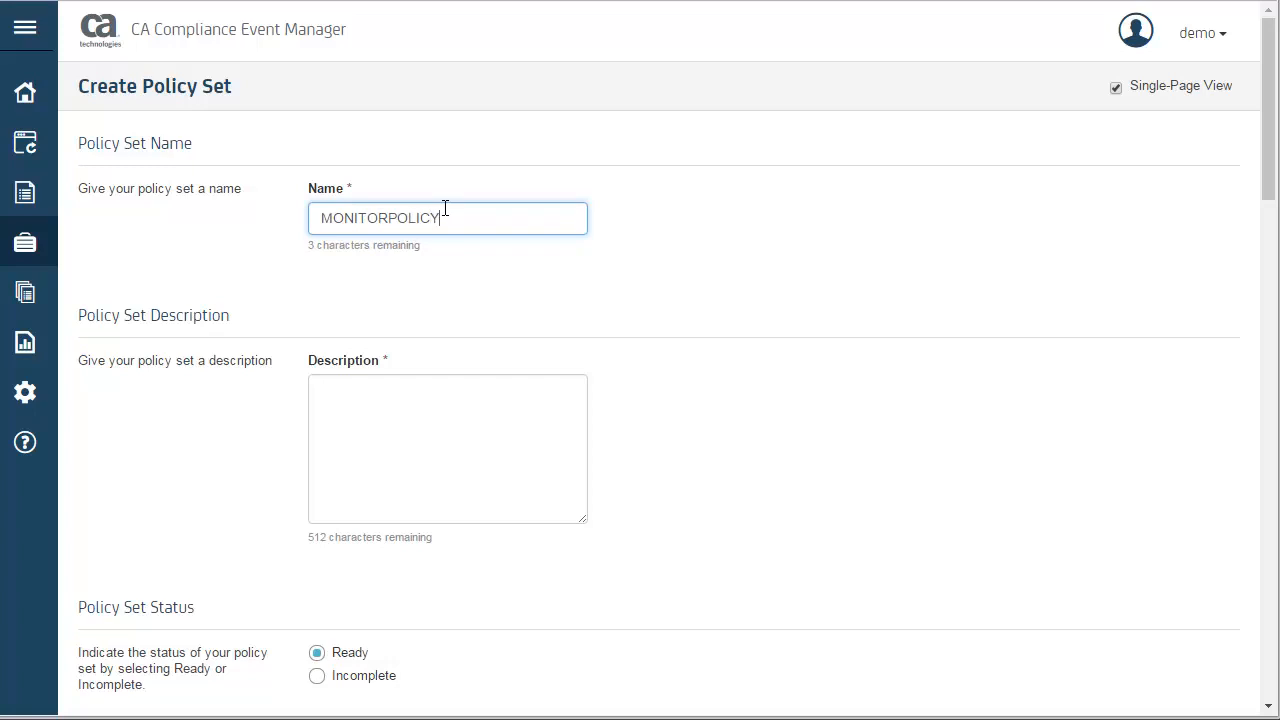
pyautogui.click(426, 447)
pyautogui.write('Change Monitor Policies for Endevor')
# - Search the policy statements for "monitor chan" and add "Monitor changes to Endevor data sets outside the alternate ID" to the policy set
pyautogui.scroll(-3, 587, 591)
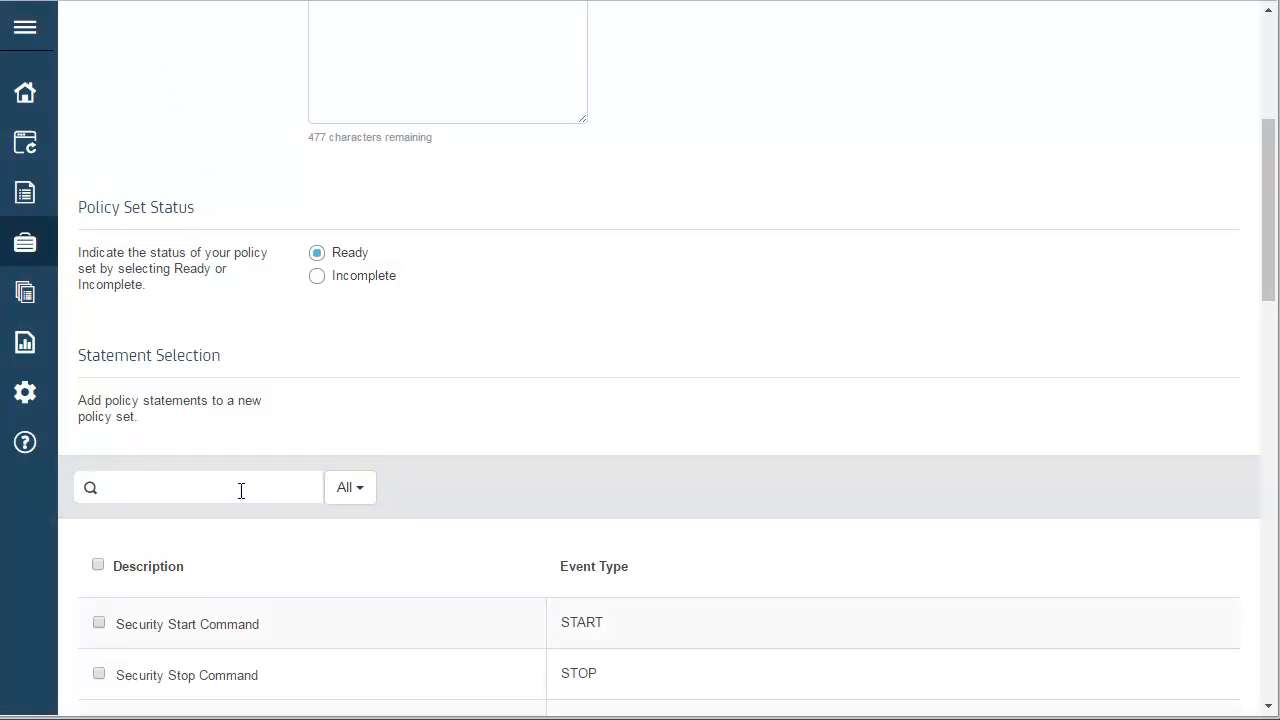
pyautogui.click(241, 490)
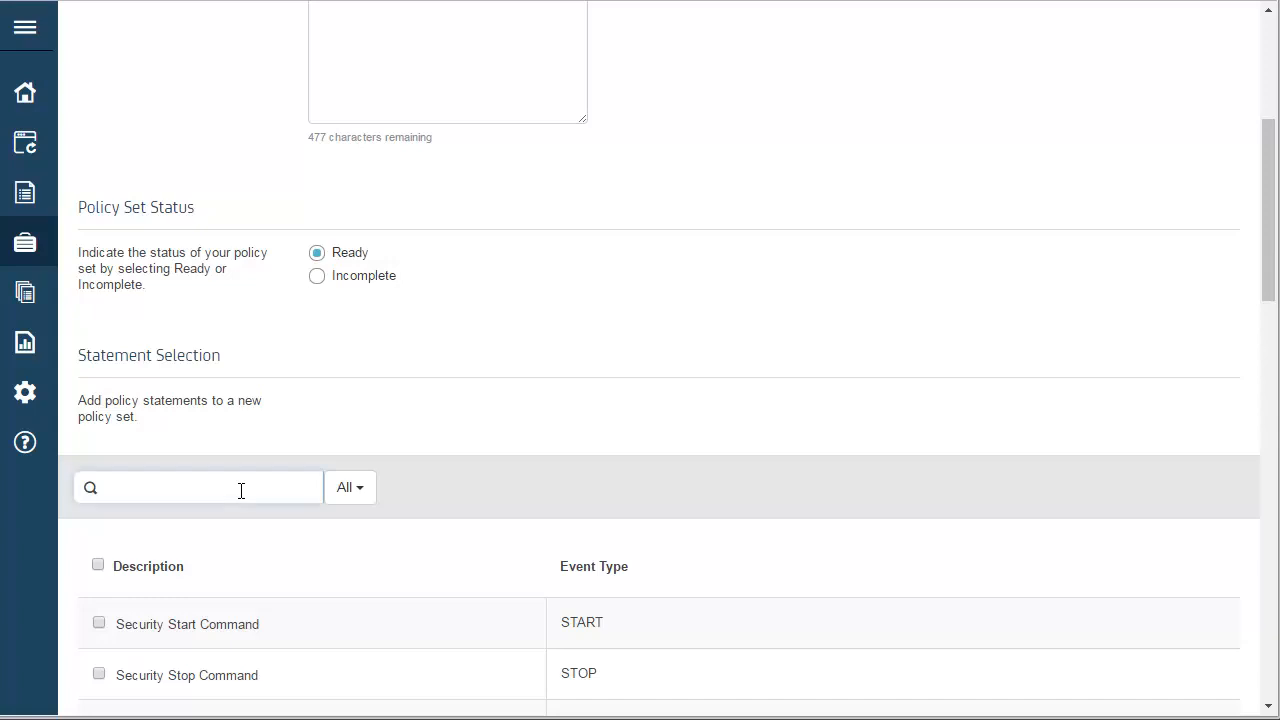
pyautogui.write('monitor chan')
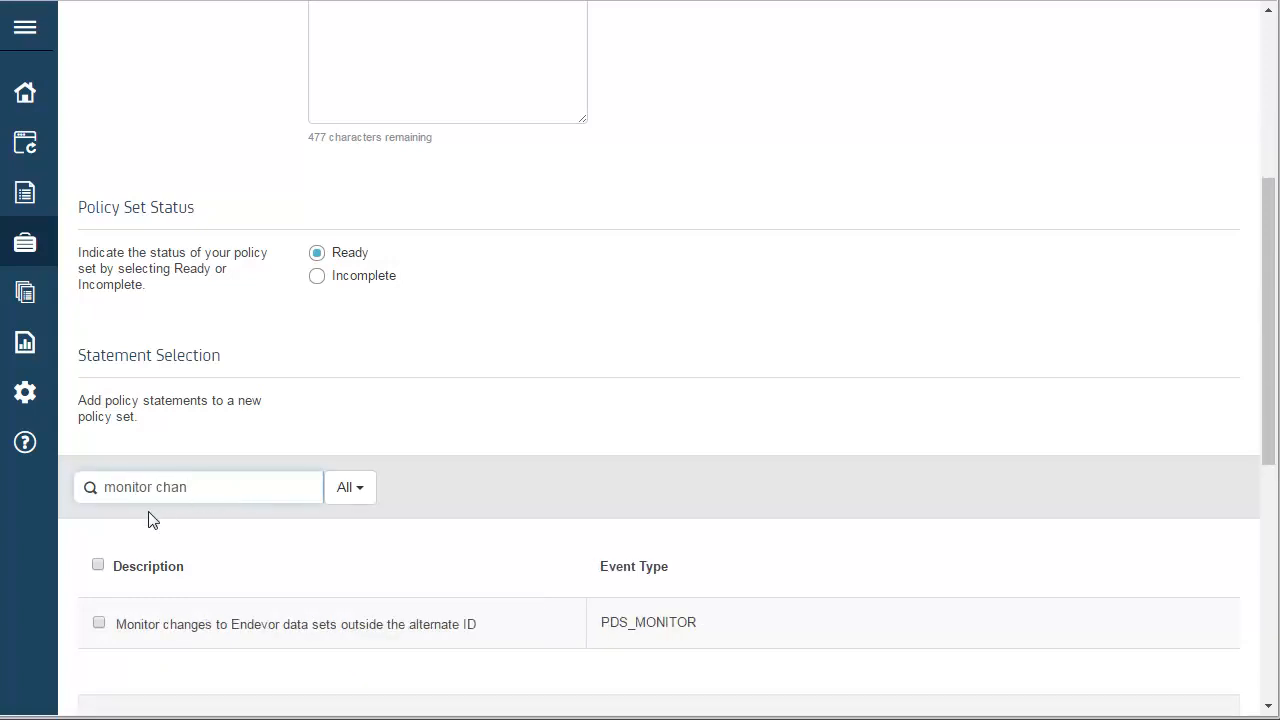
pyautogui.click(99, 623)
# - Proceed to the review of the new policy set and create it
pyautogui.scroll(-2, 243, 623)
pyautogui.scroll(-5, 247, 634)
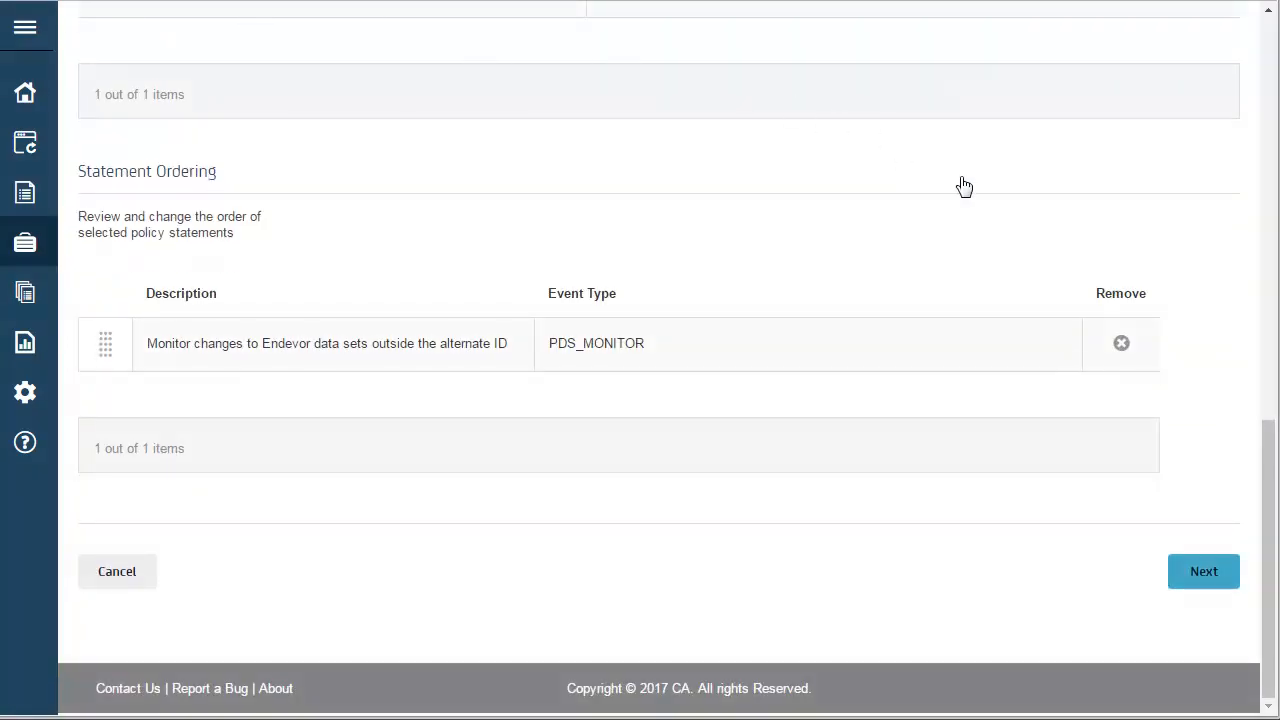
pyautogui.click(1202, 575)
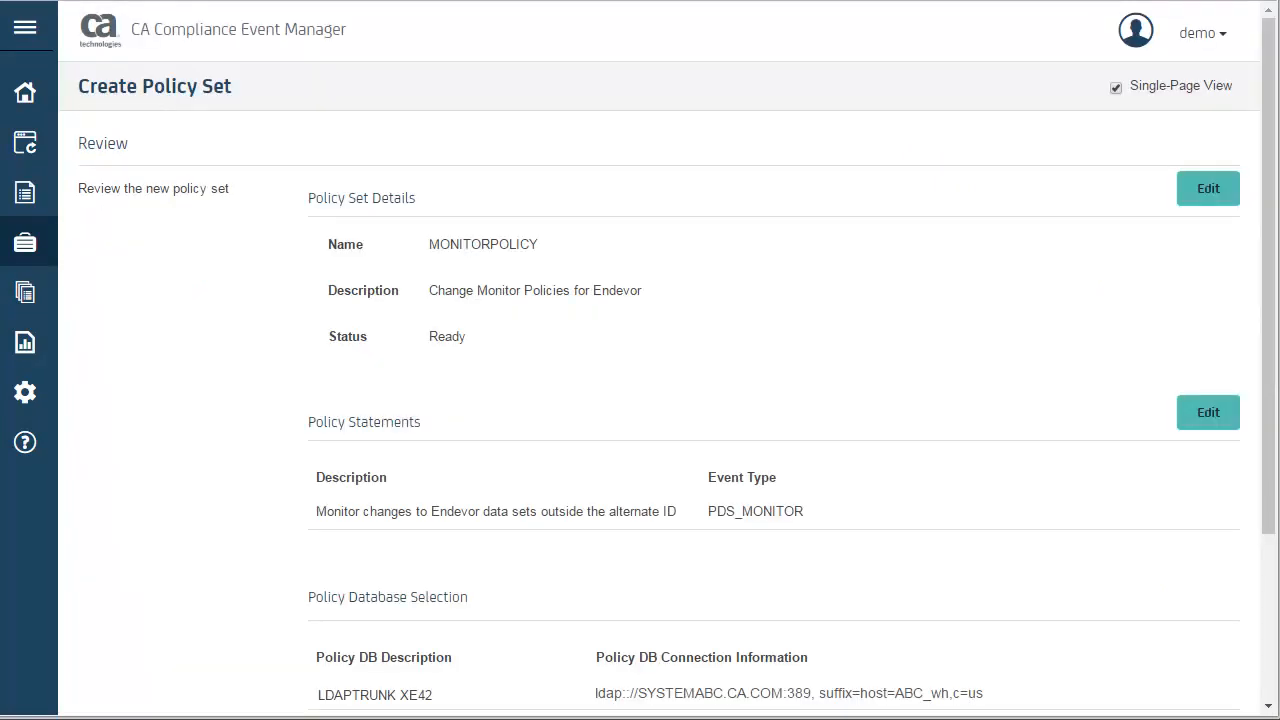
pyautogui.scroll(-3, 1195, 570)
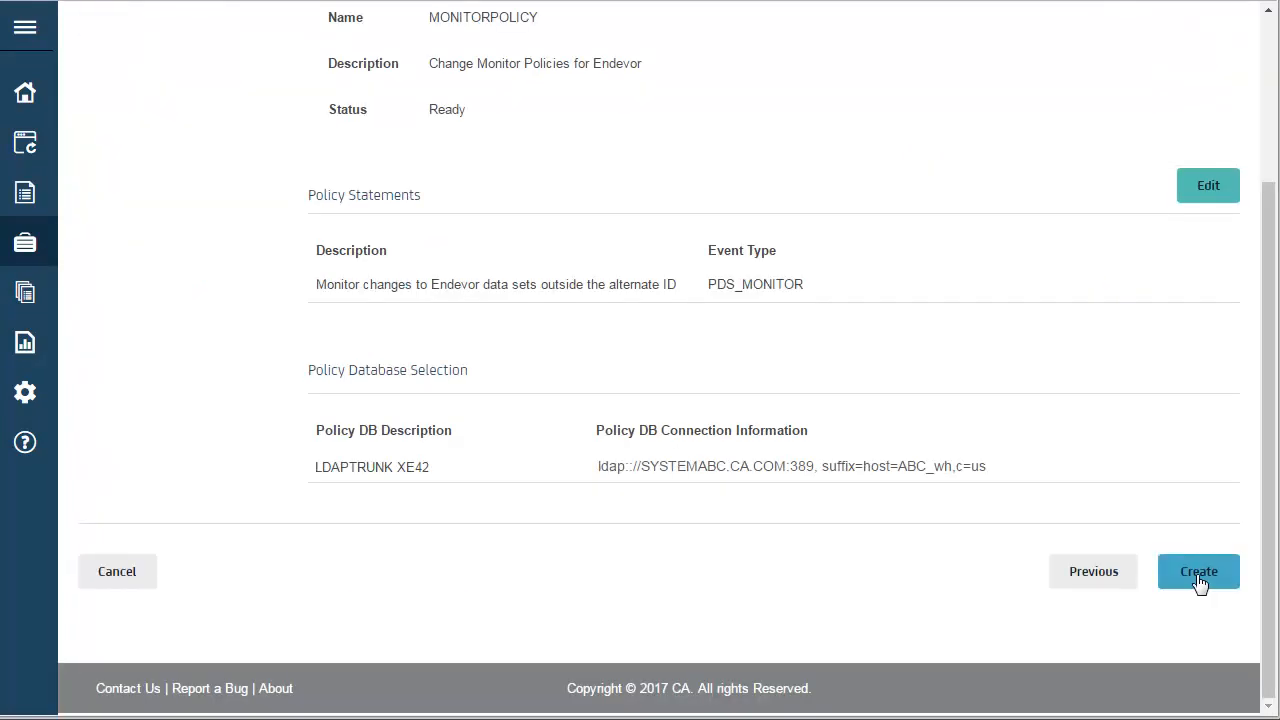
pyautogui.click(1196, 570)
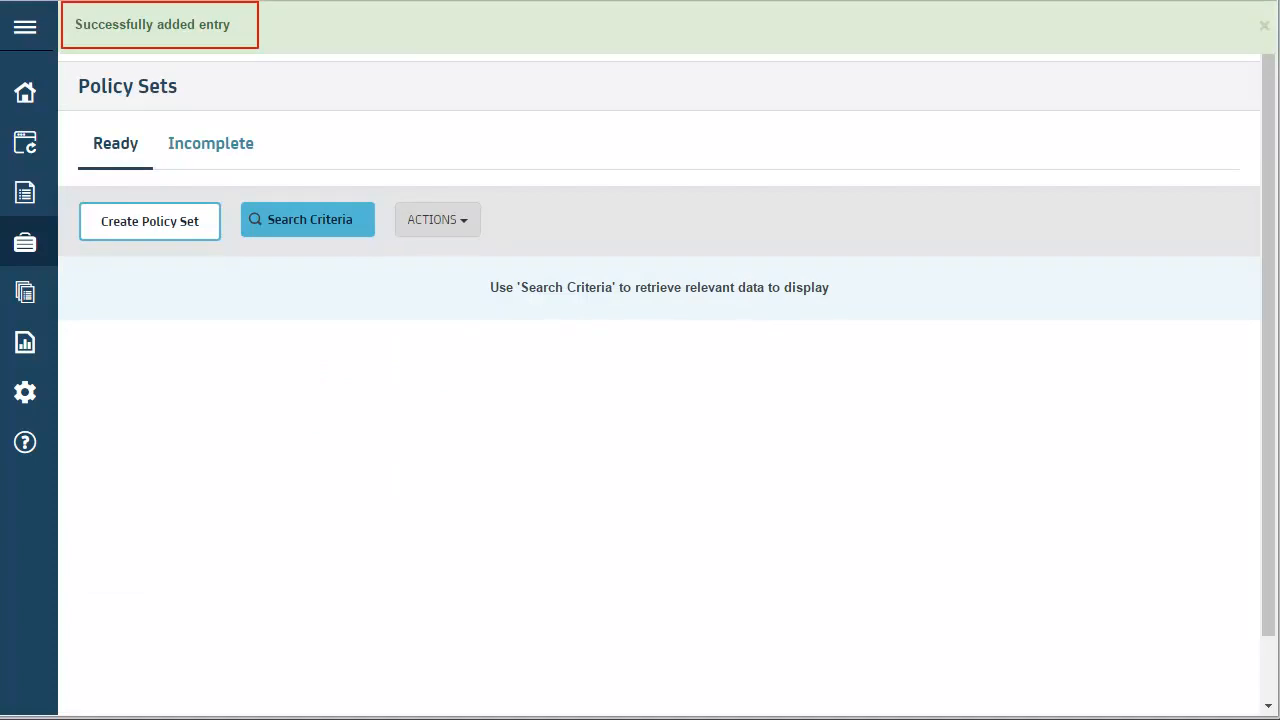